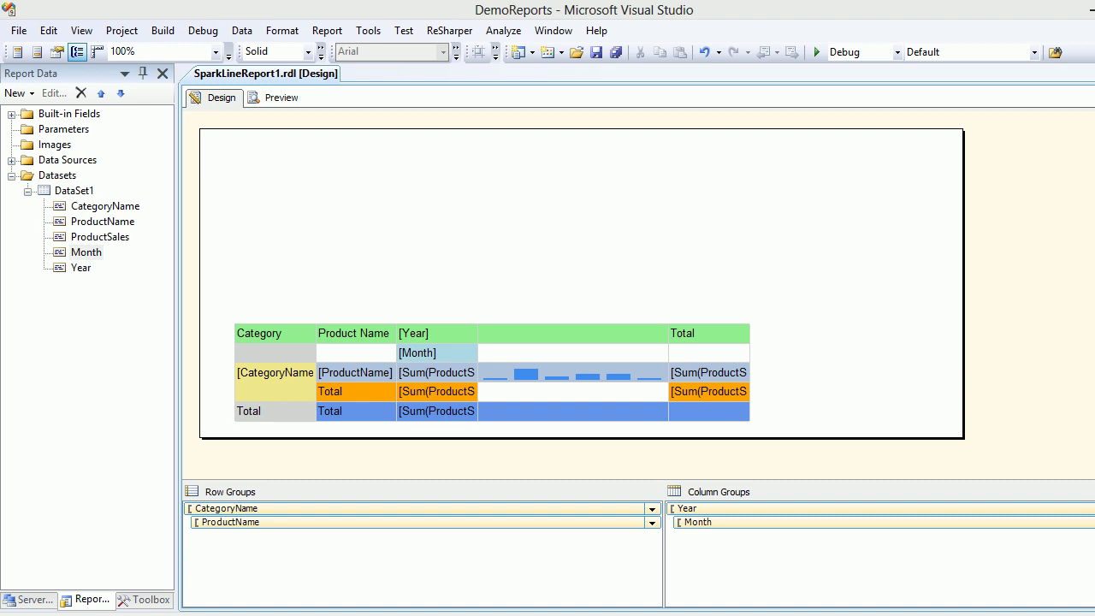
Select the whole category/product sales matrix on SparkLineReport1.rdl's design.
left_click(256, 332)
left_click(246, 324)
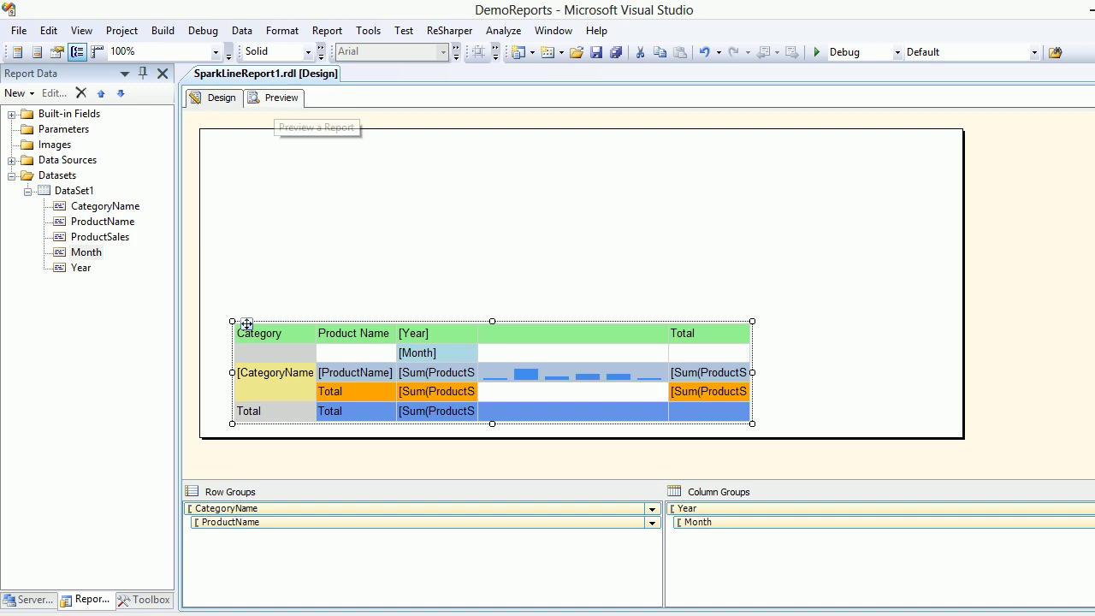
Preview the report and scroll across months 1–12, the sparkline column and Total, then return to Design.
left_click(276, 97)
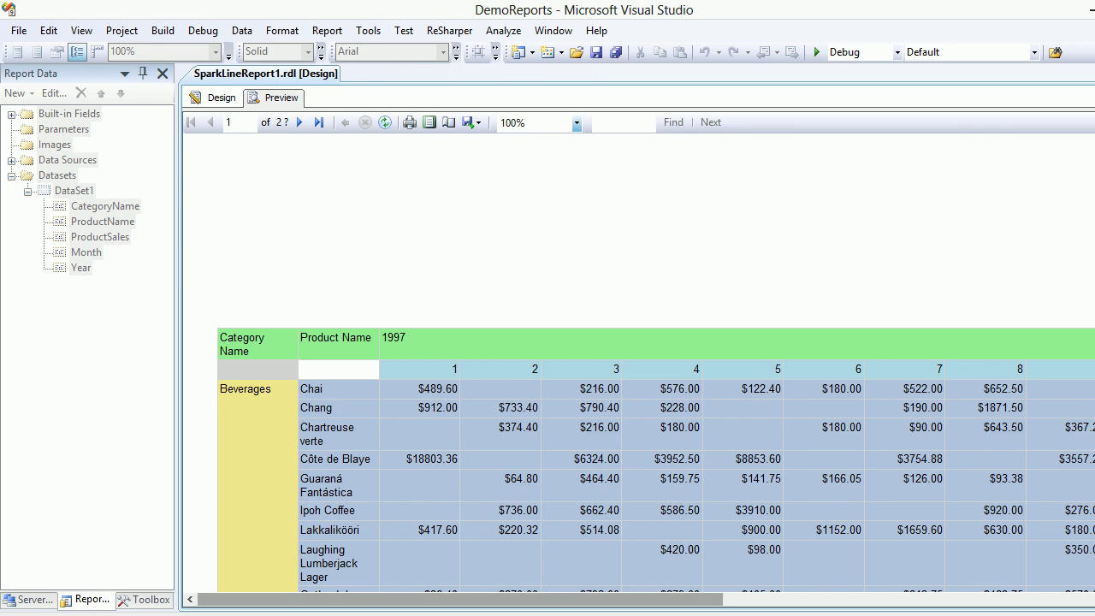
left_click_drag(460, 599, 776, 599)
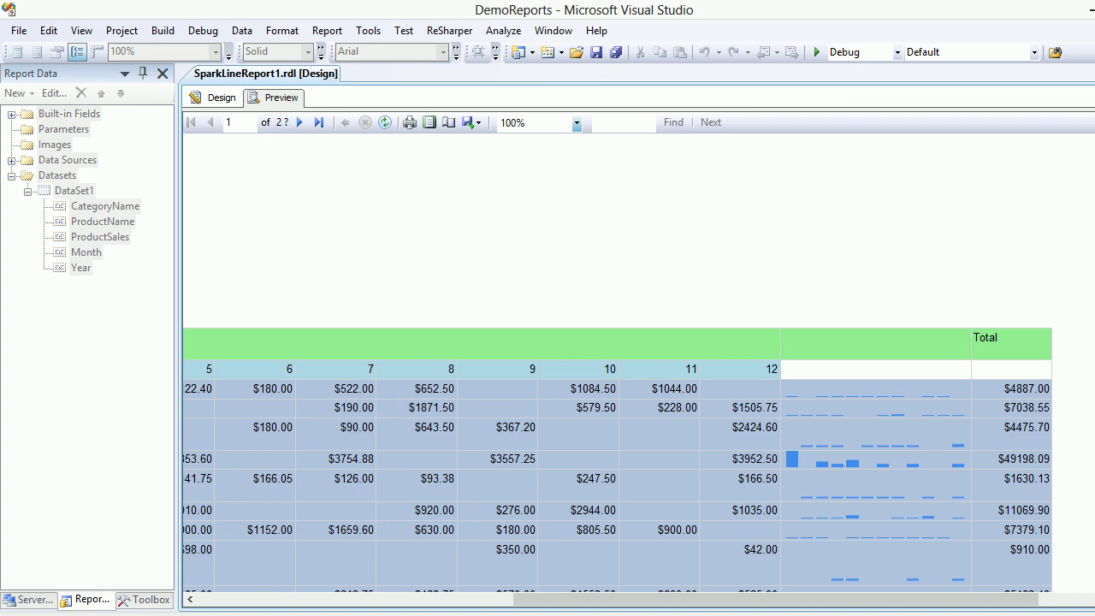
left_click_drag(775, 599, 461, 598)
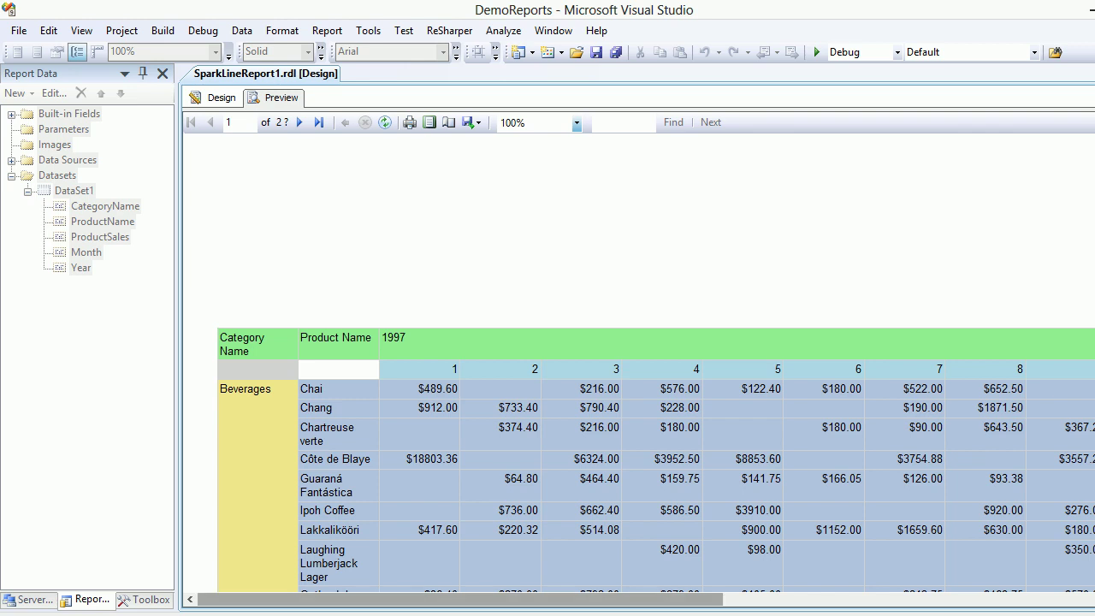
left_click_drag(460, 598, 831, 599)
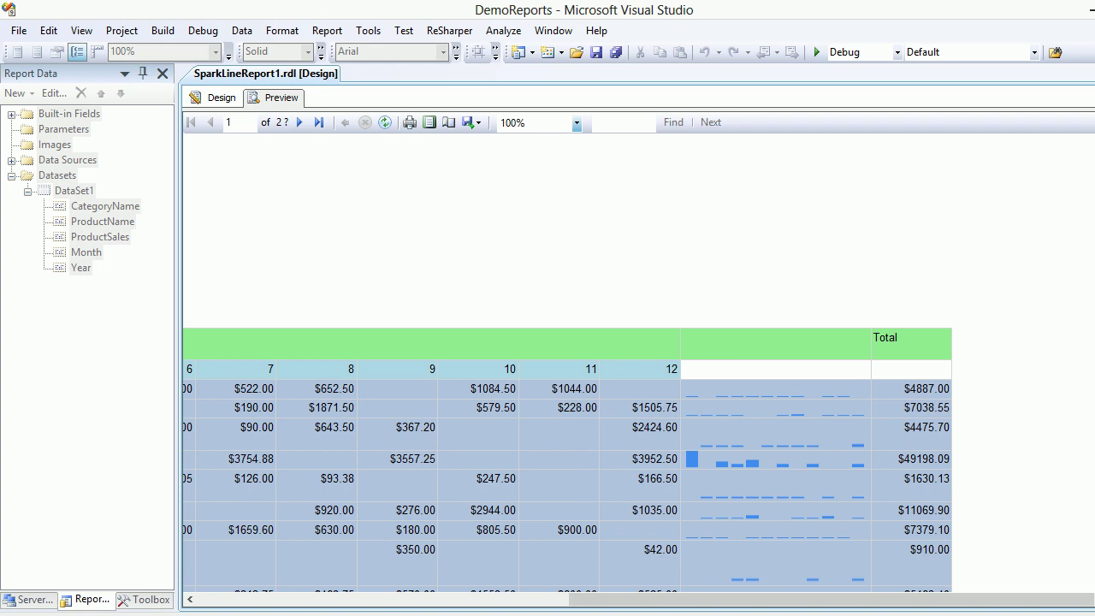
left_click_drag(832, 598, 462, 599)
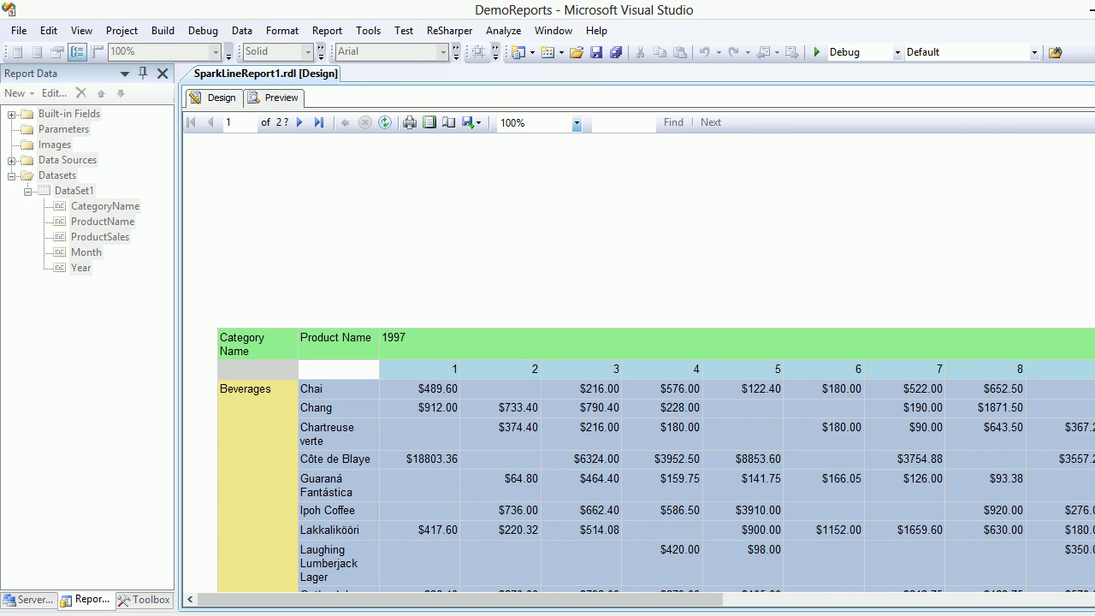
left_click(215, 98)
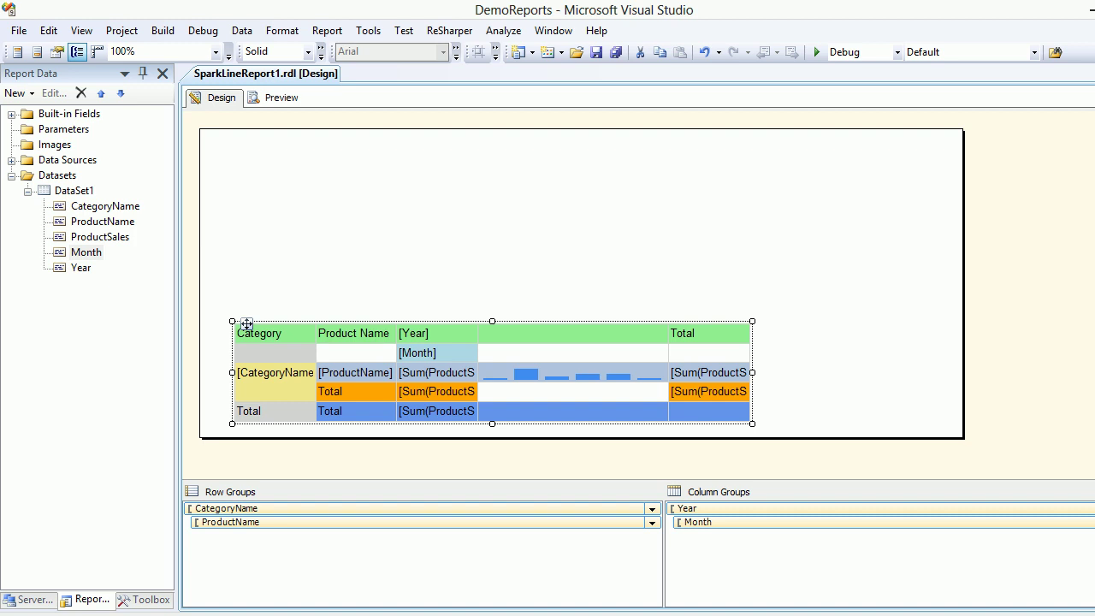
Deselect the matrix, glance at the Toolbox, then select DataSet1 in Report Data.
key("Escape")
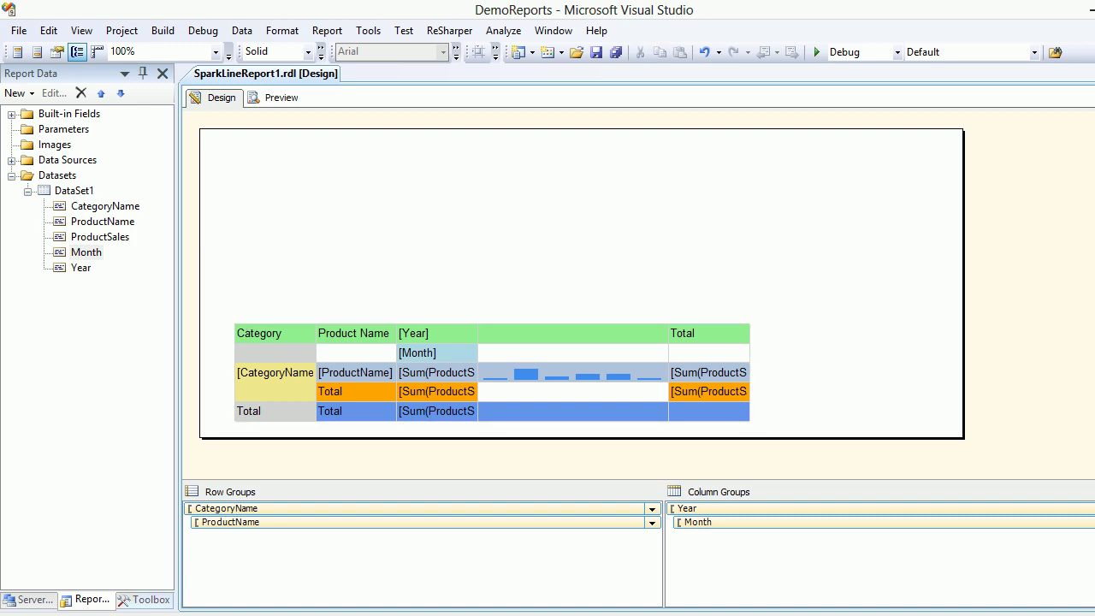
key("ctrl+alt+x")
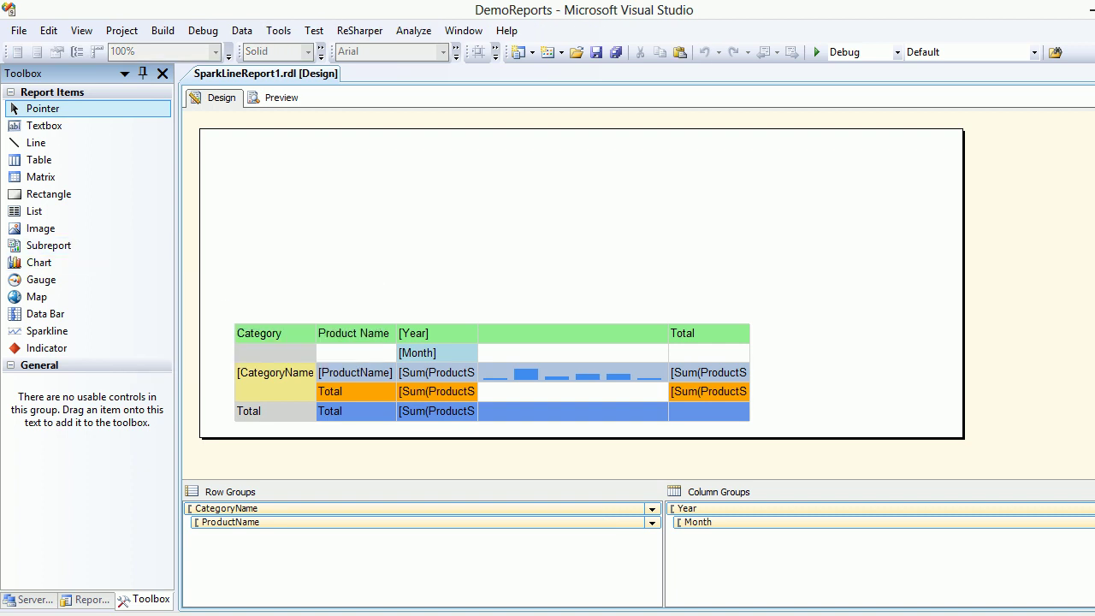
key("ctrl+alt+d")
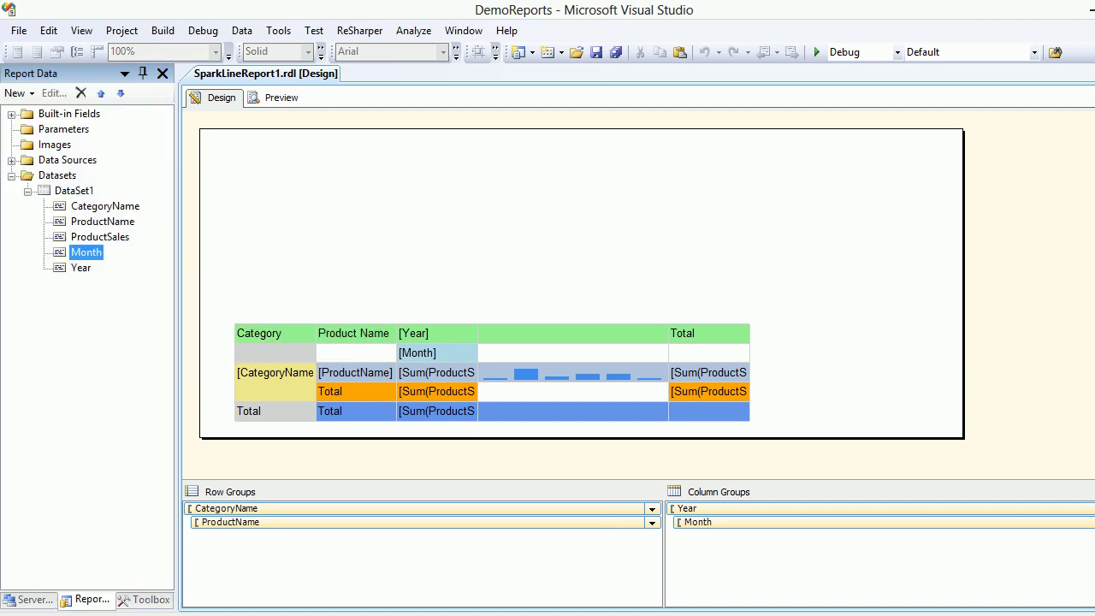
left_click(74, 190)
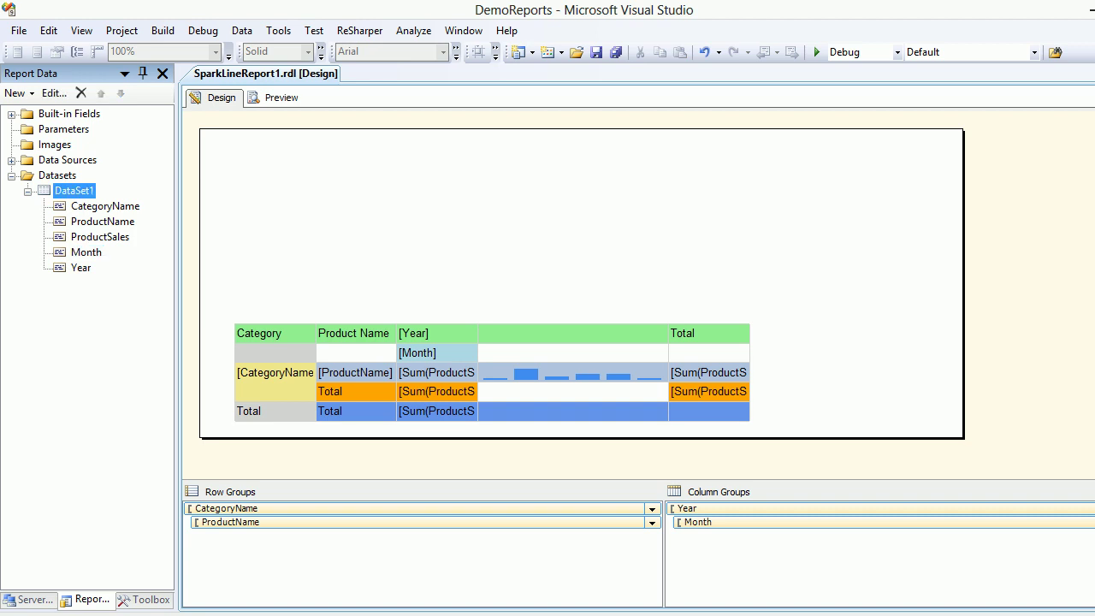
left_click(633, 560)
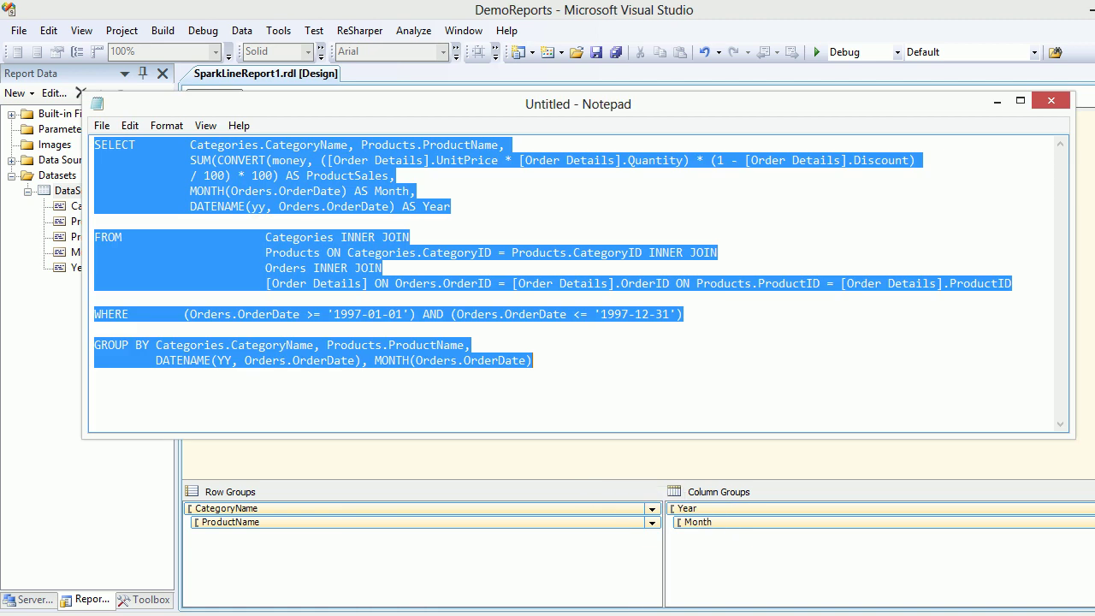
left_click(496, 145)
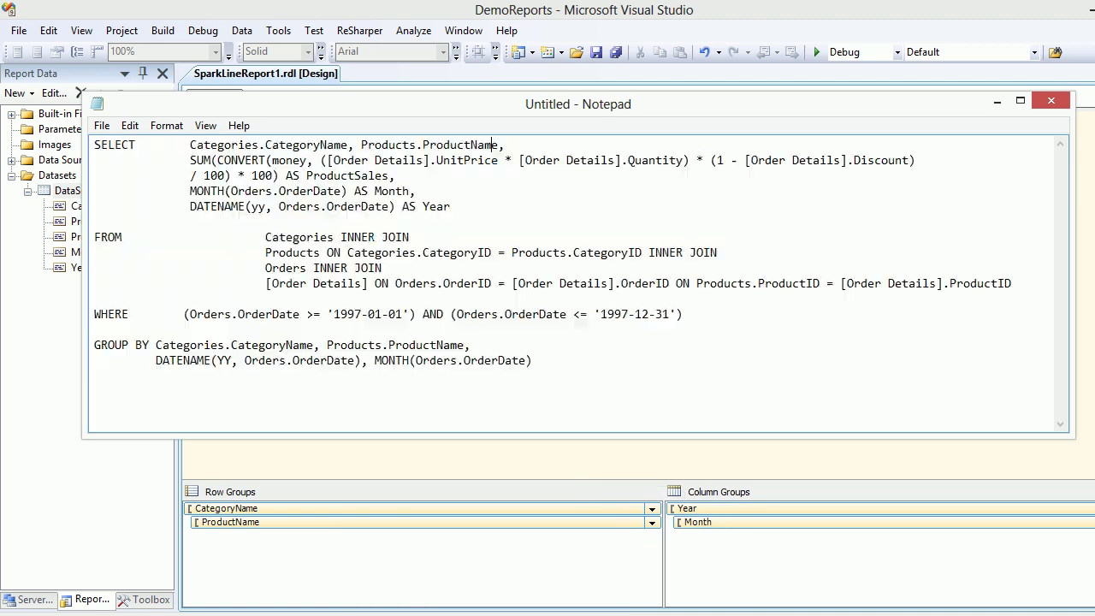
left_click(94, 145)
key("shift+Down")
key("shift+Down")
key("shift+Down")
key("shift+Down")
key("shift+Down")
key("shift+Down")
key("shift+Down")
key("shift+Down")
key("shift+Down")
key("shift+Down")
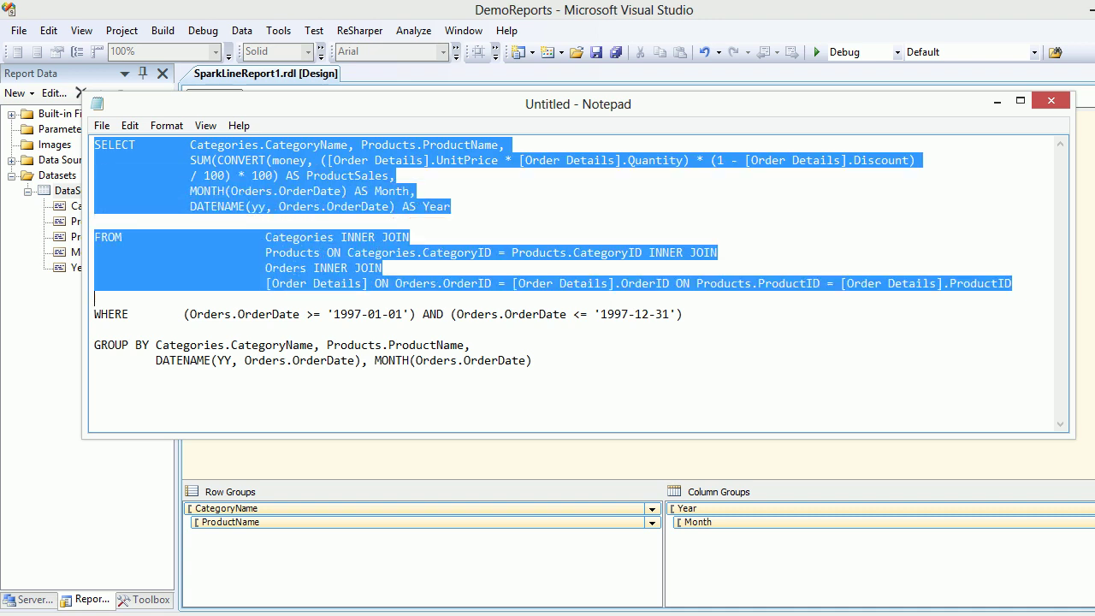
key("shift+Down")
key("shift+Down")
key("shift+Down")
key("shift+Down")
key("shift+End")
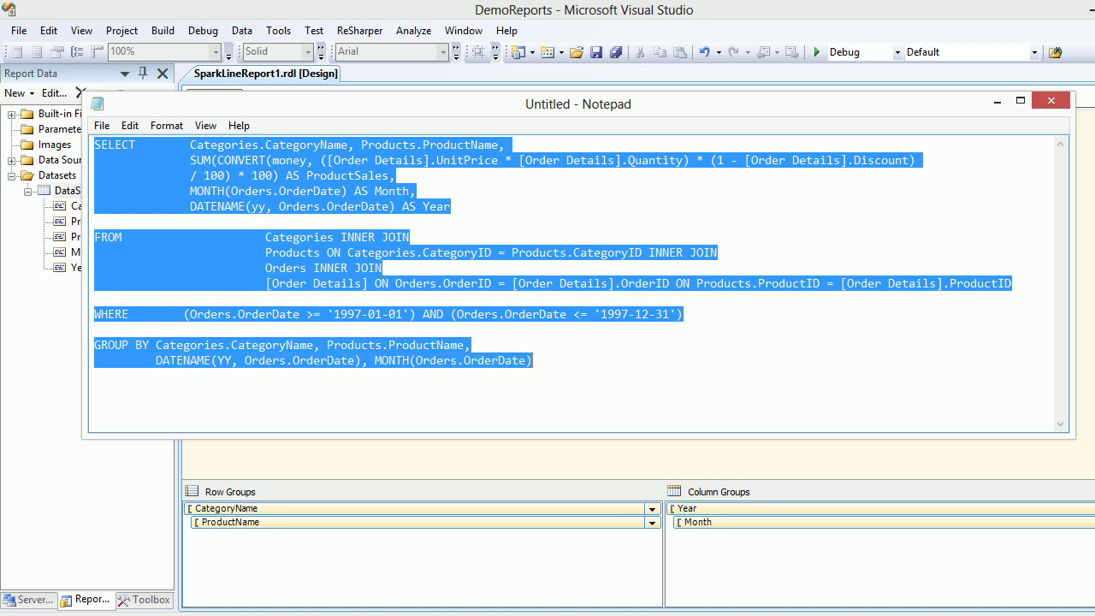
left_click(471, 345)
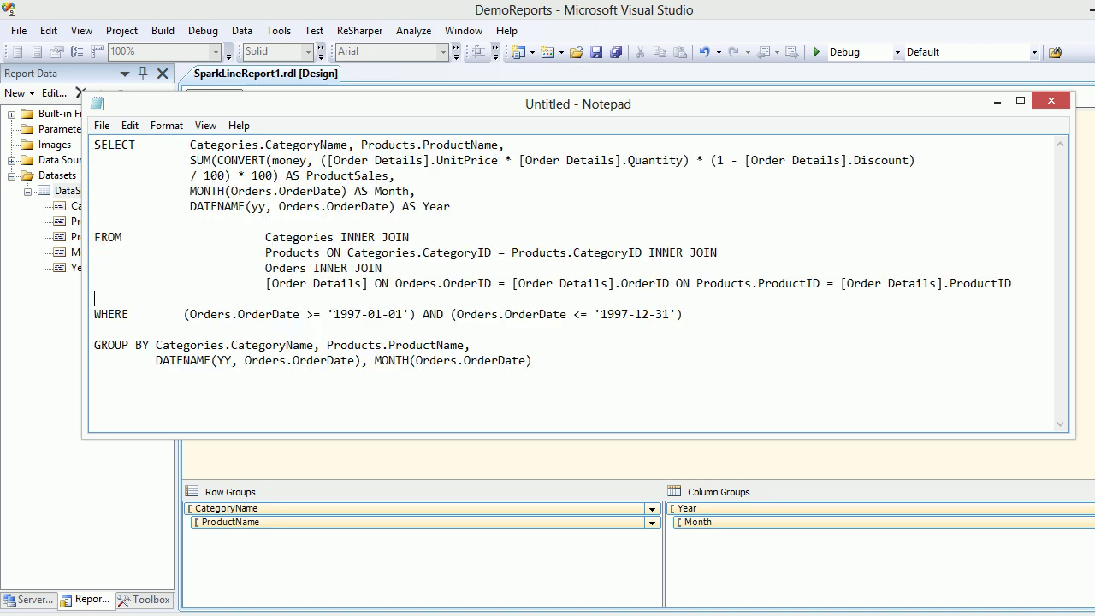
left_click(94, 268)
key("shift+Down")
key("shift+Down")
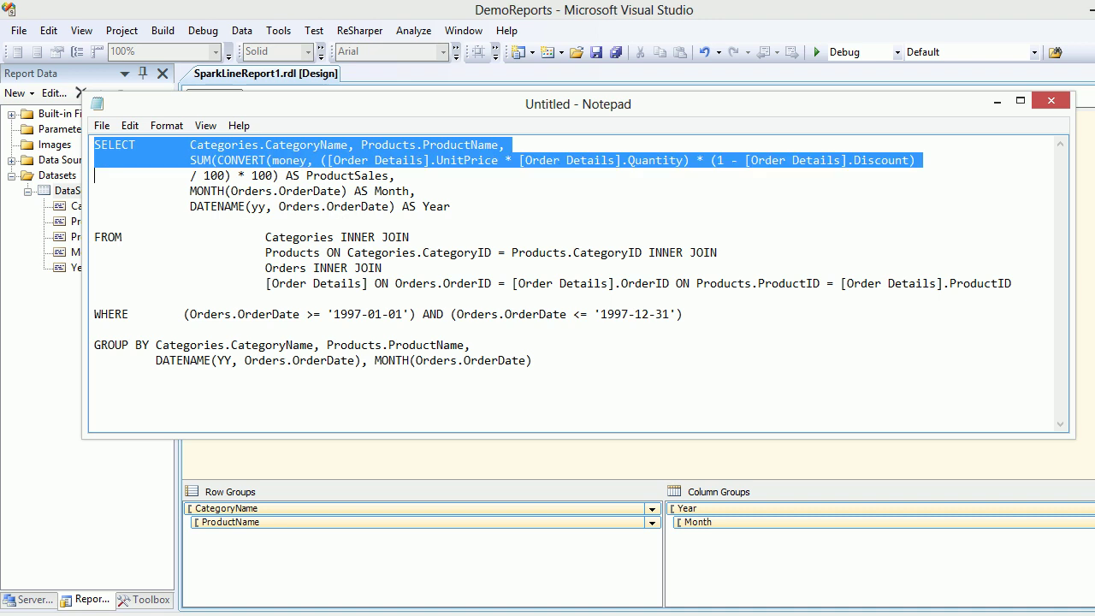
key("shift+Down")
key("shift+Down")
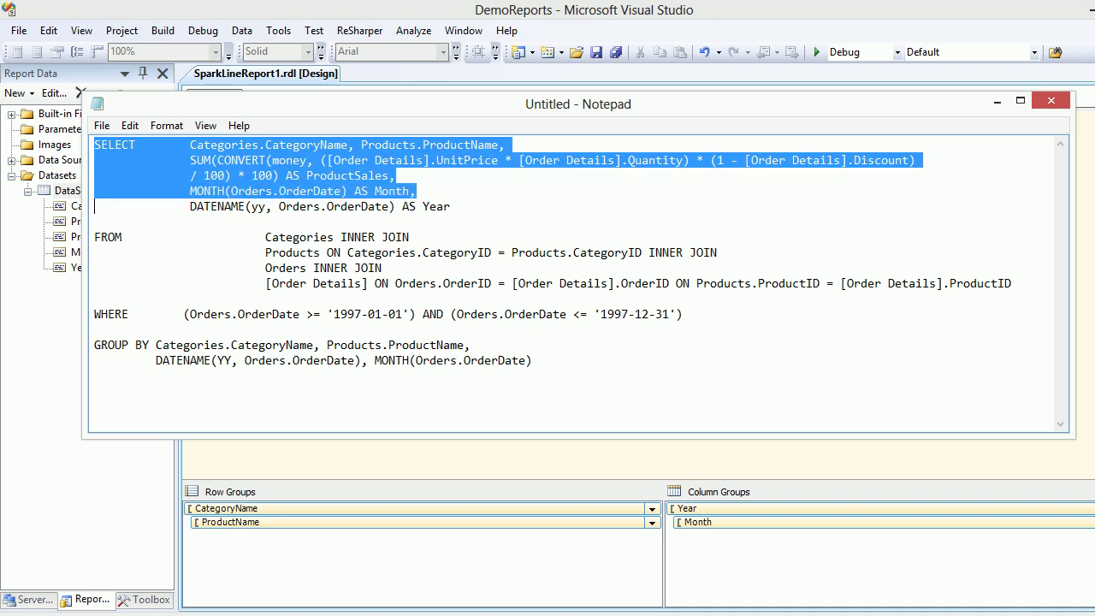
key("shift+Down")
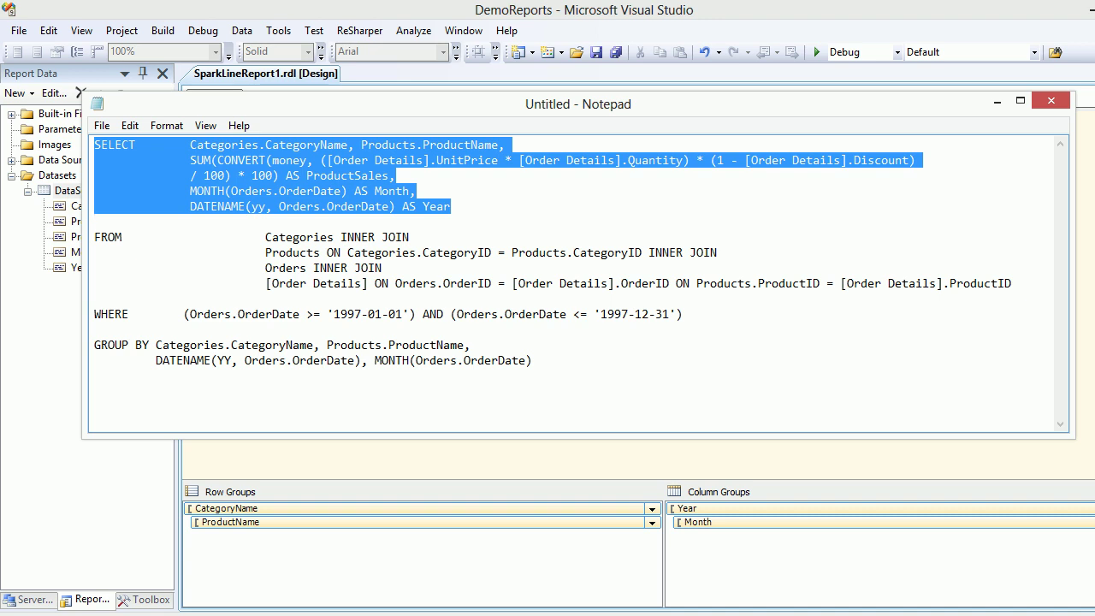
Highlight the query's FROM joins and 1997 WHERE filter, then switch back to Visual Studio.
key("shift+Down")
key("shift+Down")
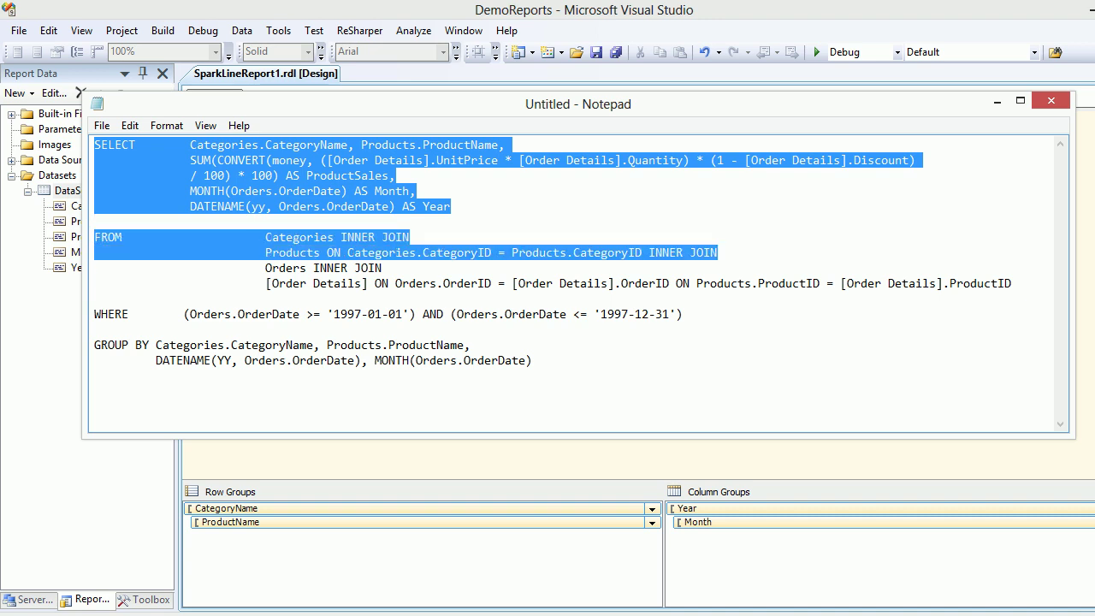
key("shift+Down")
key("shift+Down")
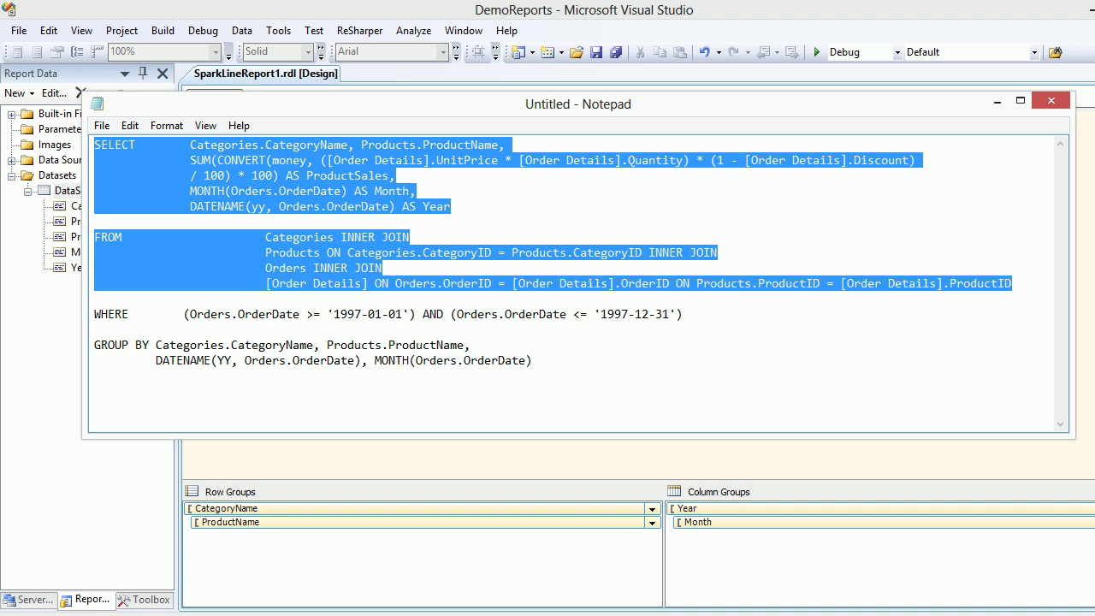
key("shift+Down")
key("shift+Down")
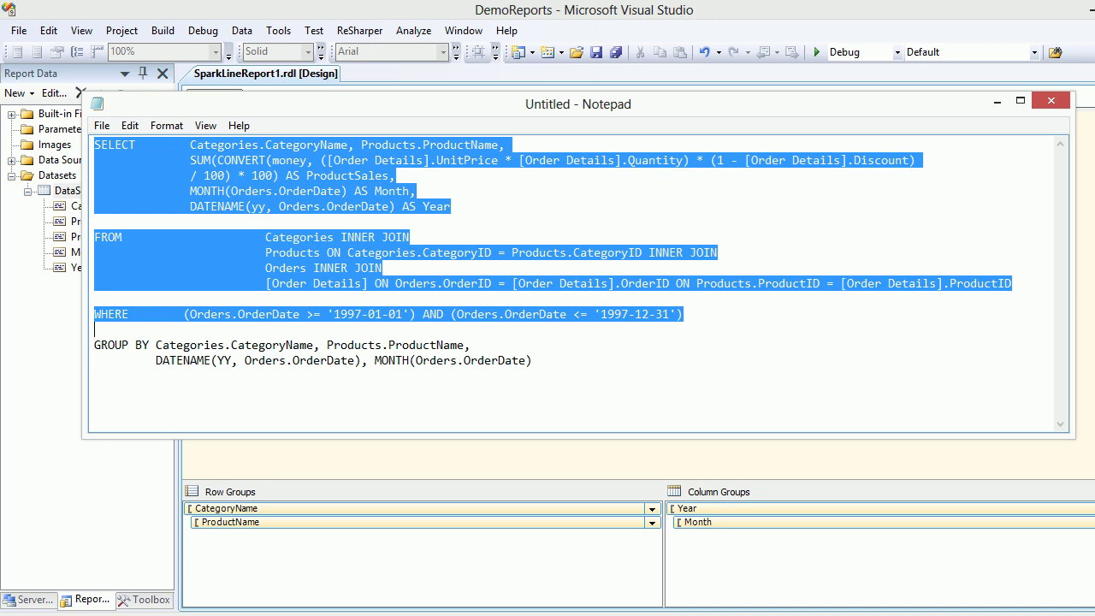
double_click(141, 160)
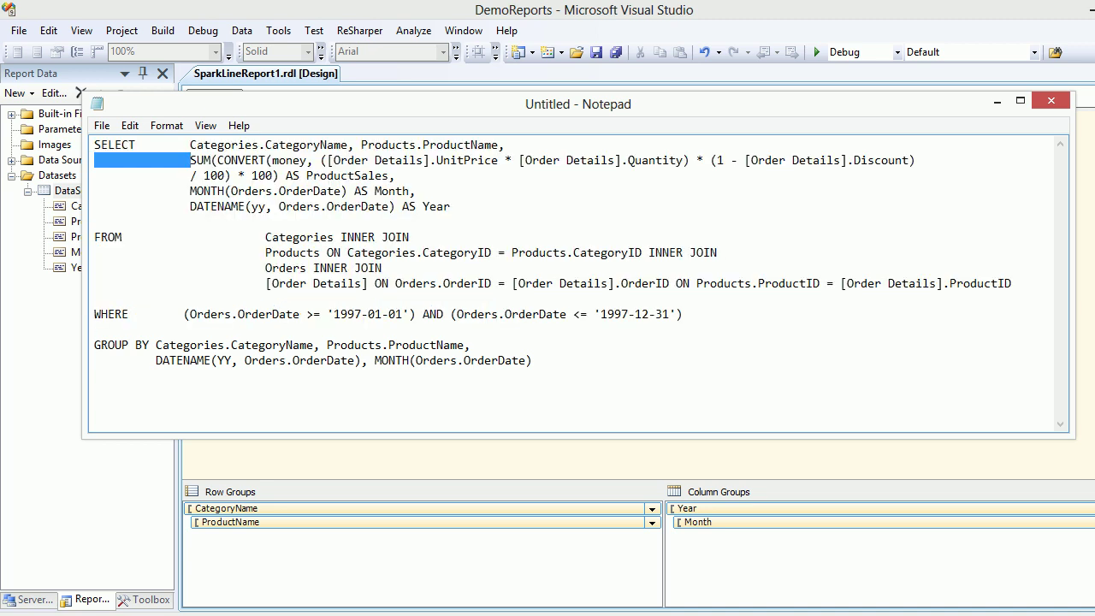
key("alt+Tab")
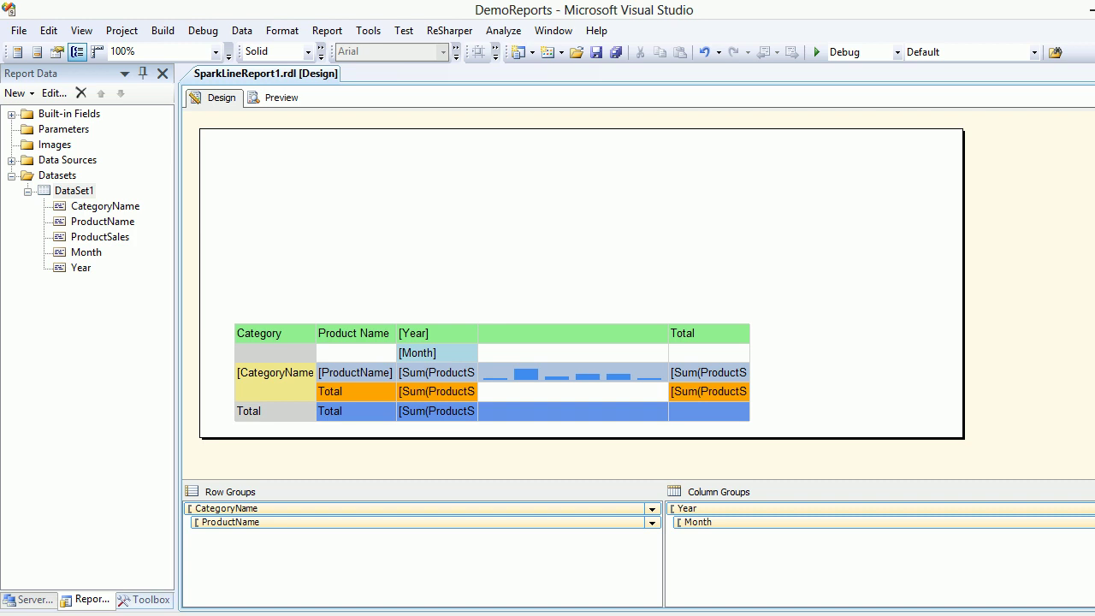
Insert a column-type sparkline, move it above the sales matrix and widen it.
key("ctrl+alt+x")
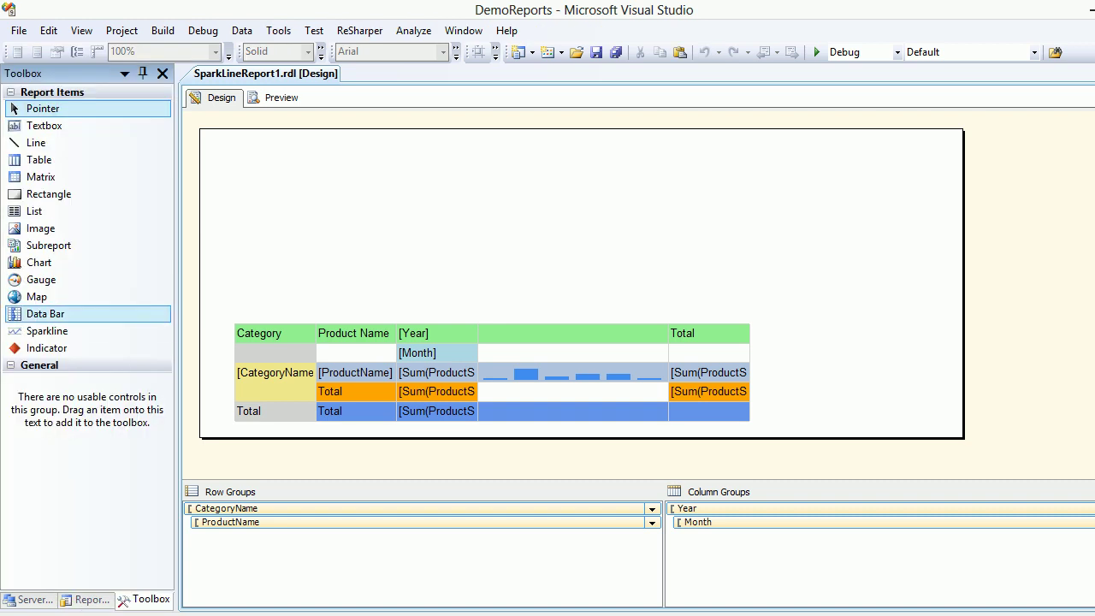
left_click(47, 331)
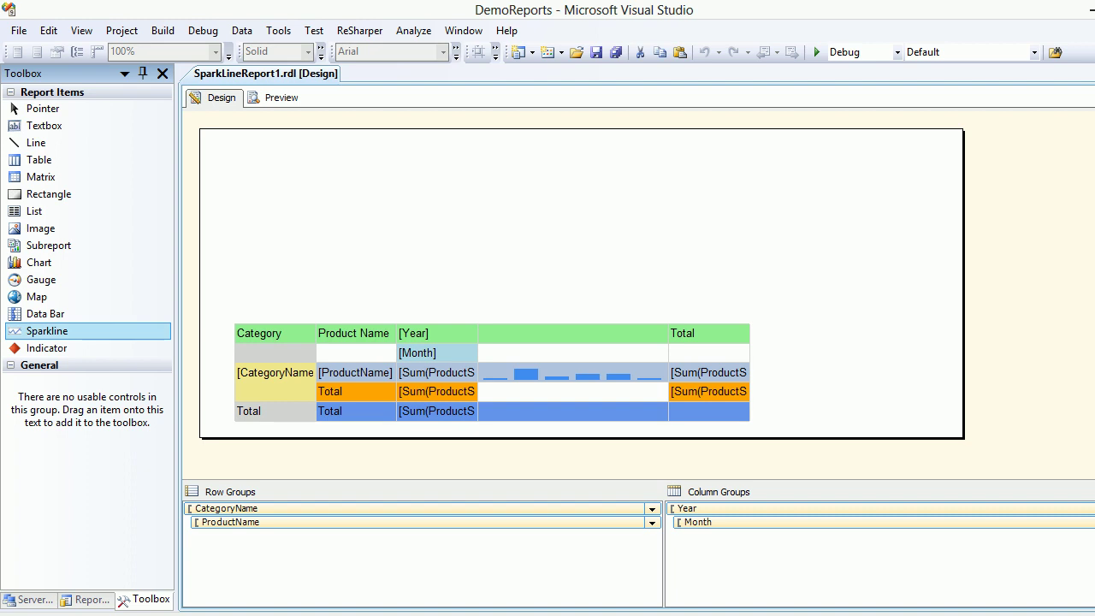
key("Return")
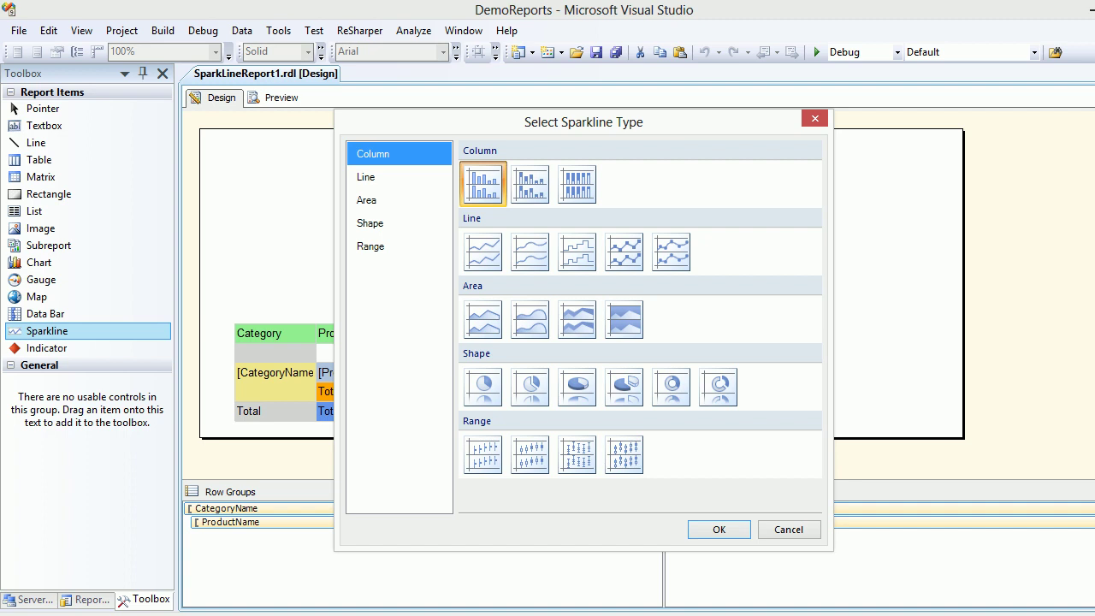
key("Return")
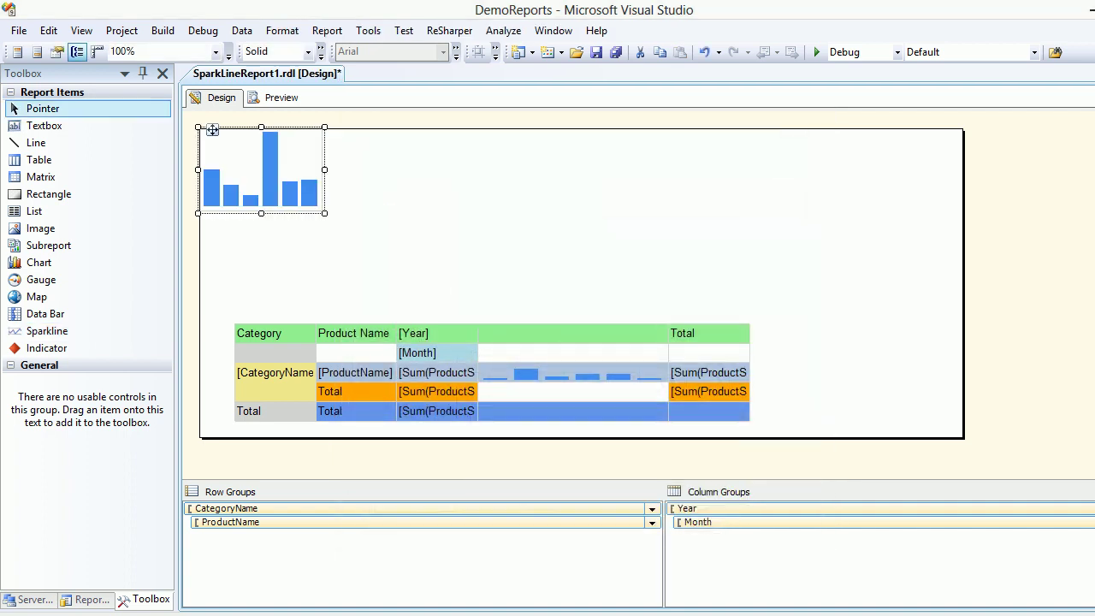
left_click_drag(212, 130, 261, 170)
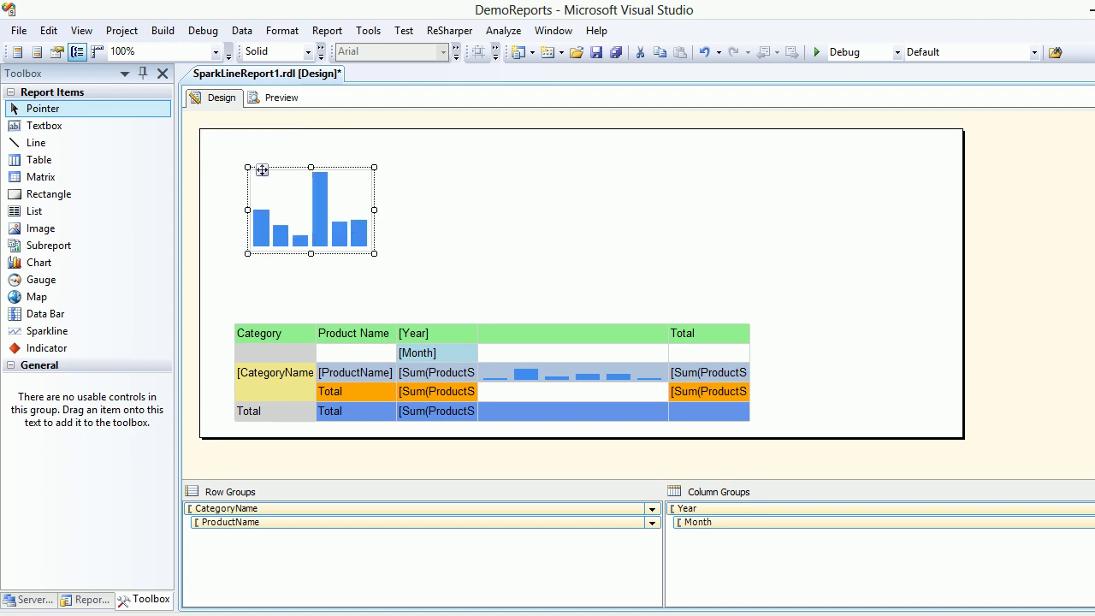
key("shift+Right")
key("shift+Right")
key("shift+Right")
key("shift+Right")
key("shift+Right")
key("shift+Right")
key("shift+Right")
key("shift+Right")
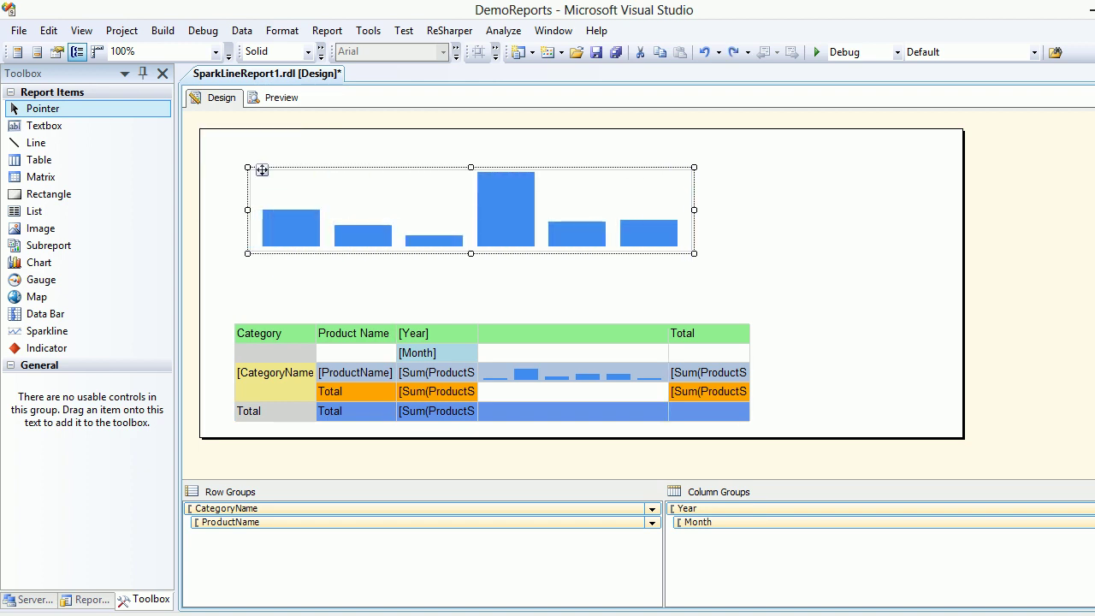
Set the sparkline to plot Sum(ProductSales) with Month as category group, then save all.
left_click(262, 170)
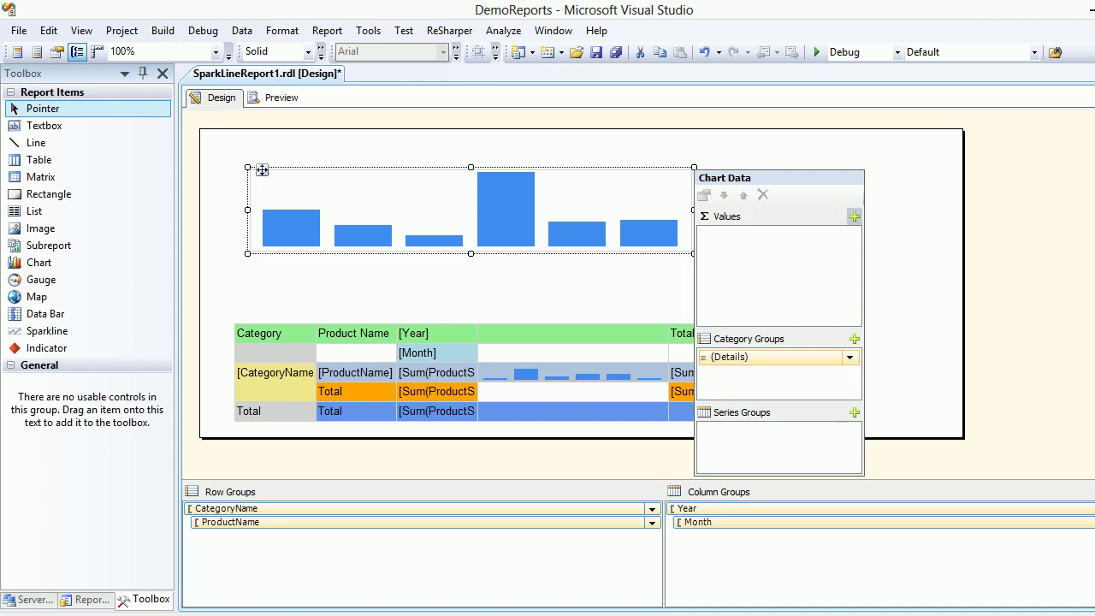
left_click(854, 216)
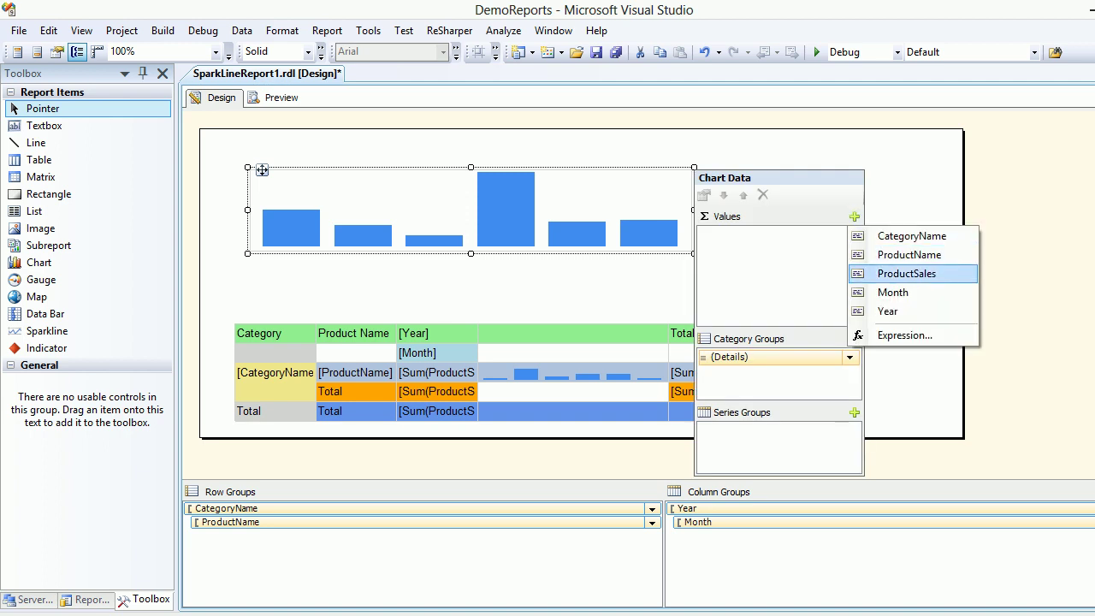
left_click(907, 274)
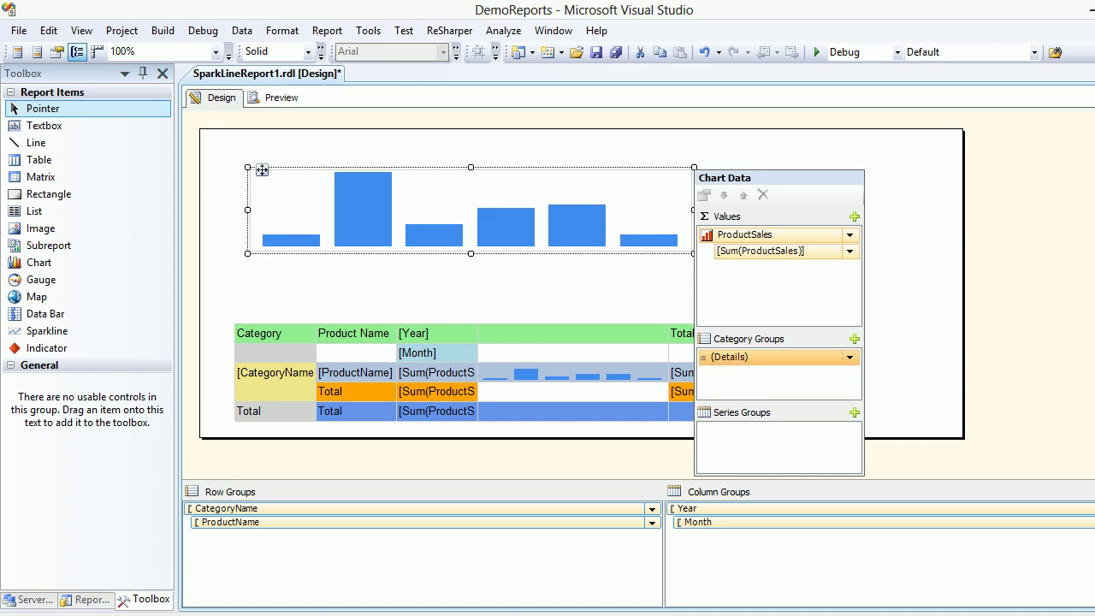
left_click(849, 357)
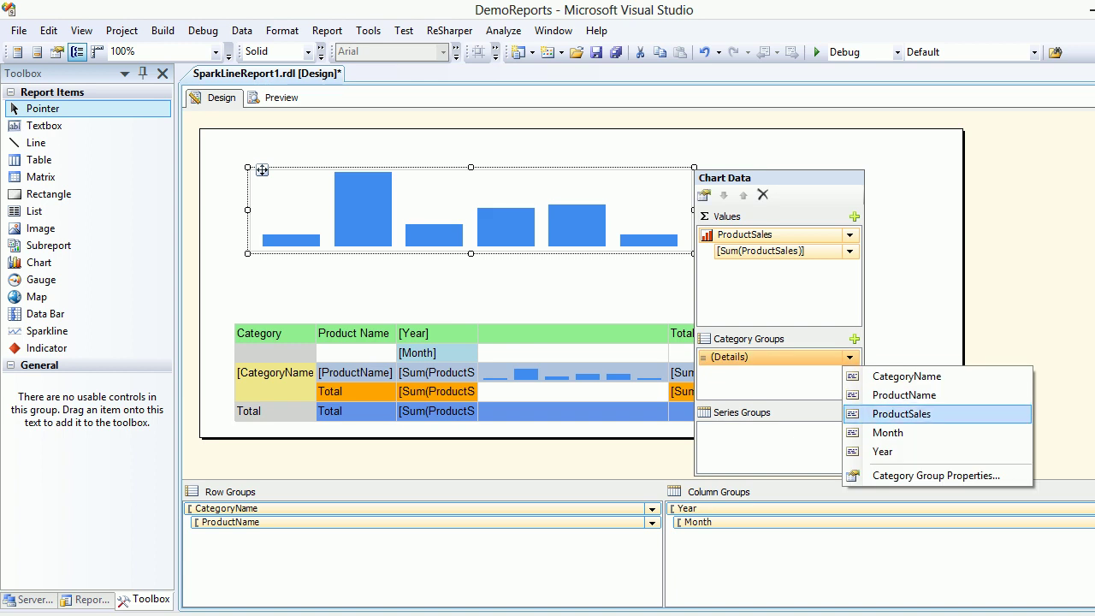
left_click(887, 432)
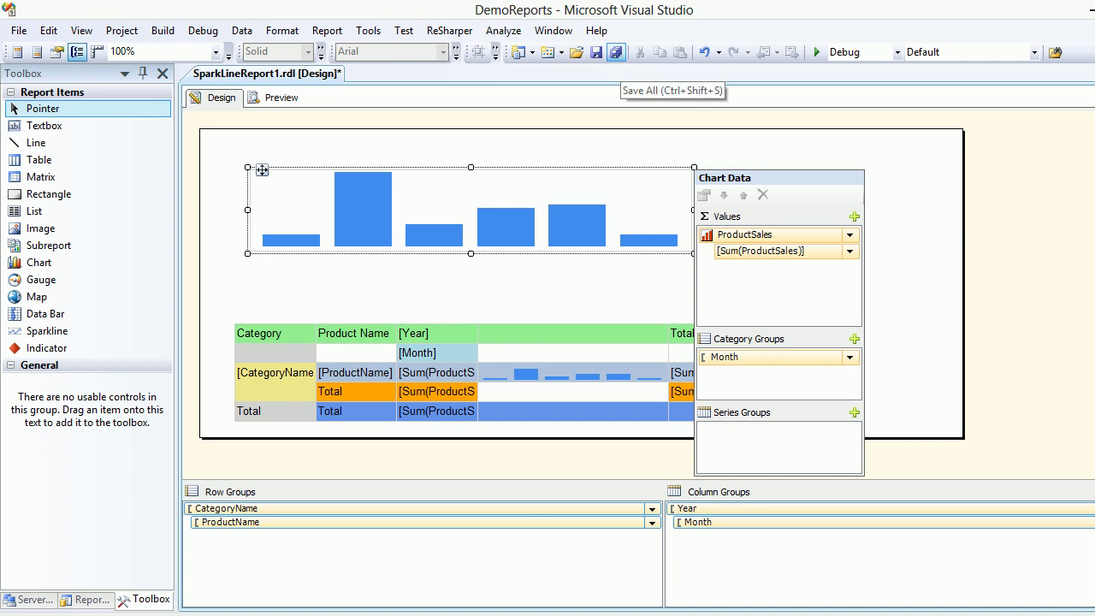
left_click(615, 52)
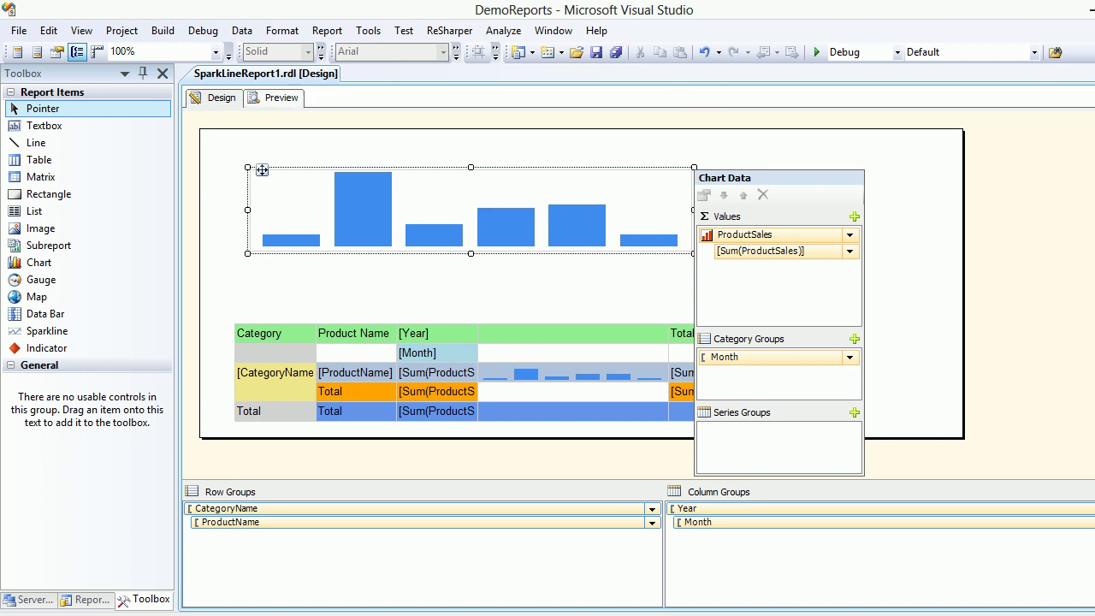
left_click(276, 98)
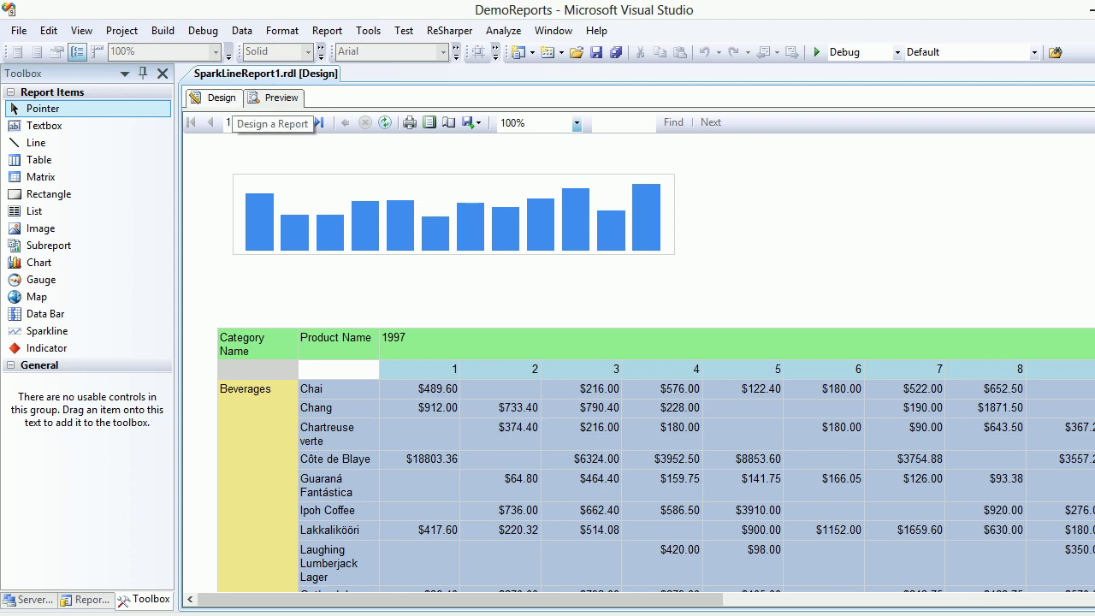
left_click(224, 99)
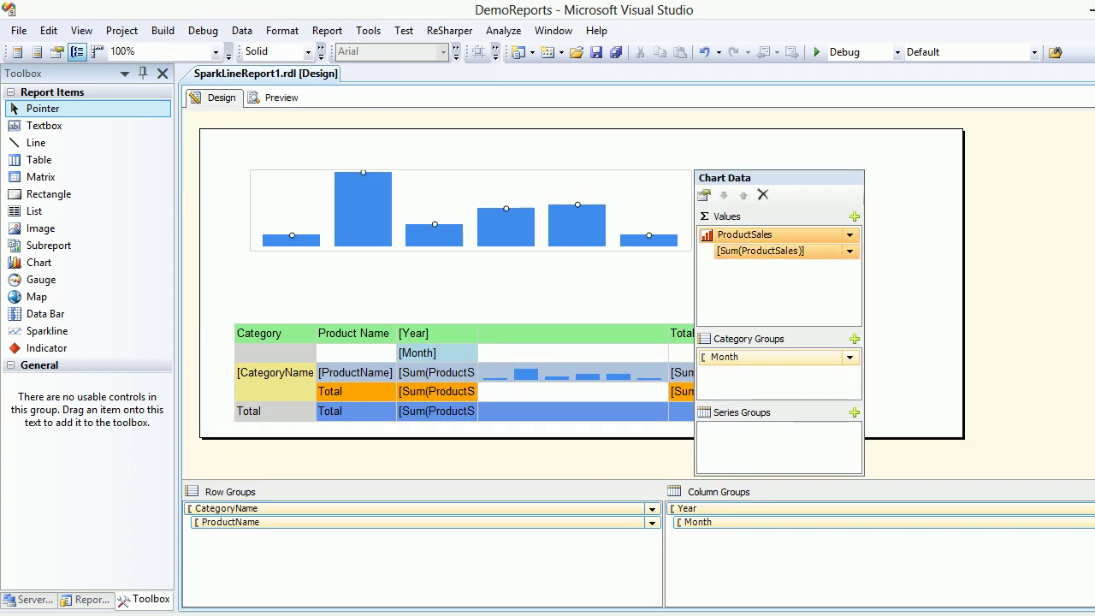
Change the standalone sparkline to the first Line type and preview the monthly trend.
left_click(349, 221)
right_click(349, 221)
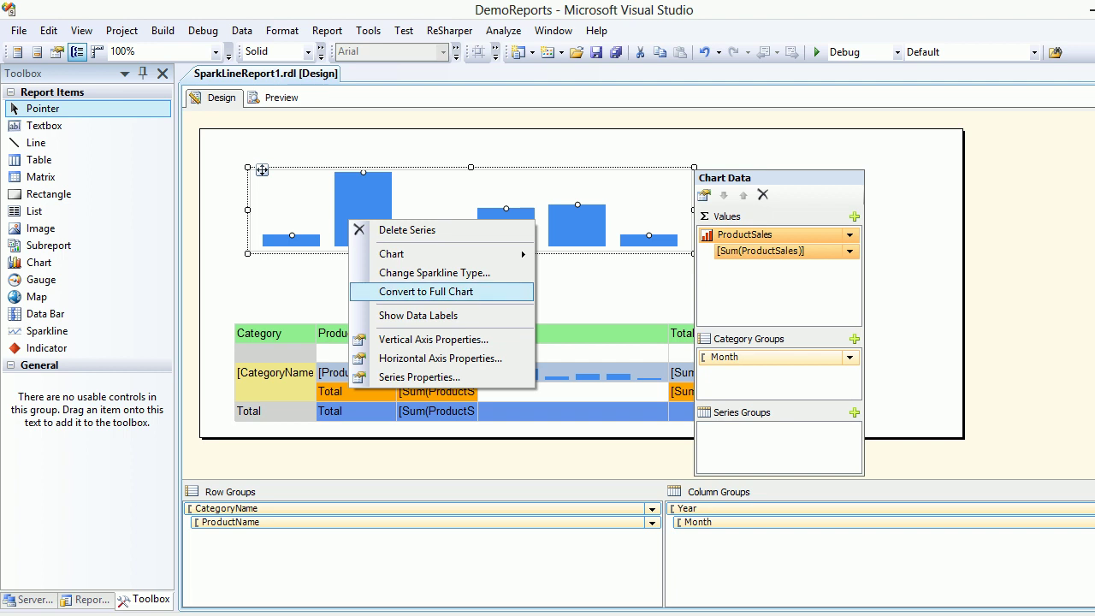
left_click(433, 272)
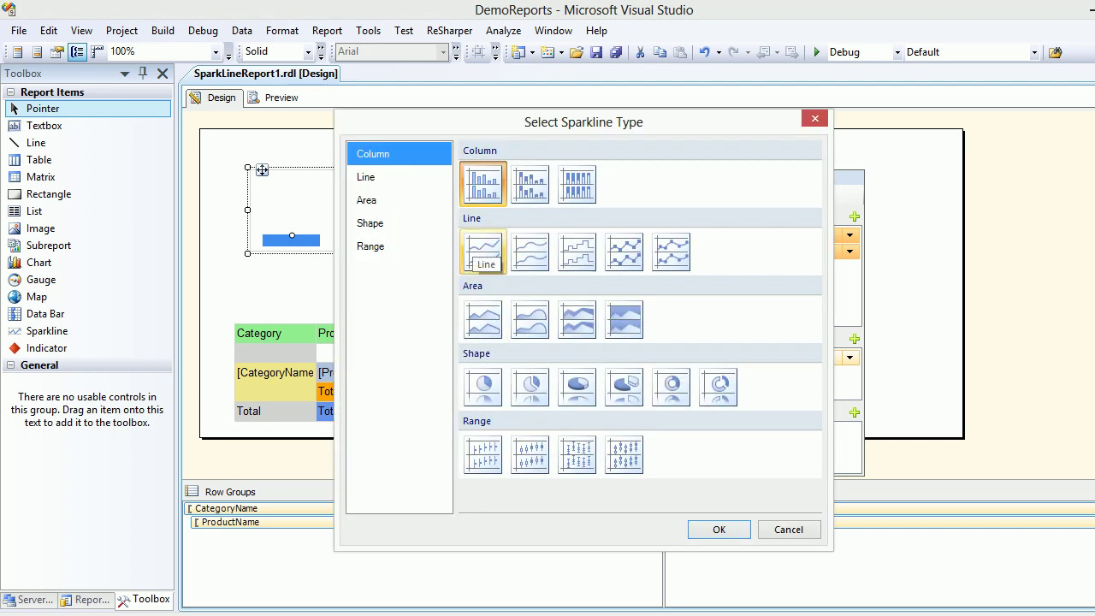
double_click(483, 248)
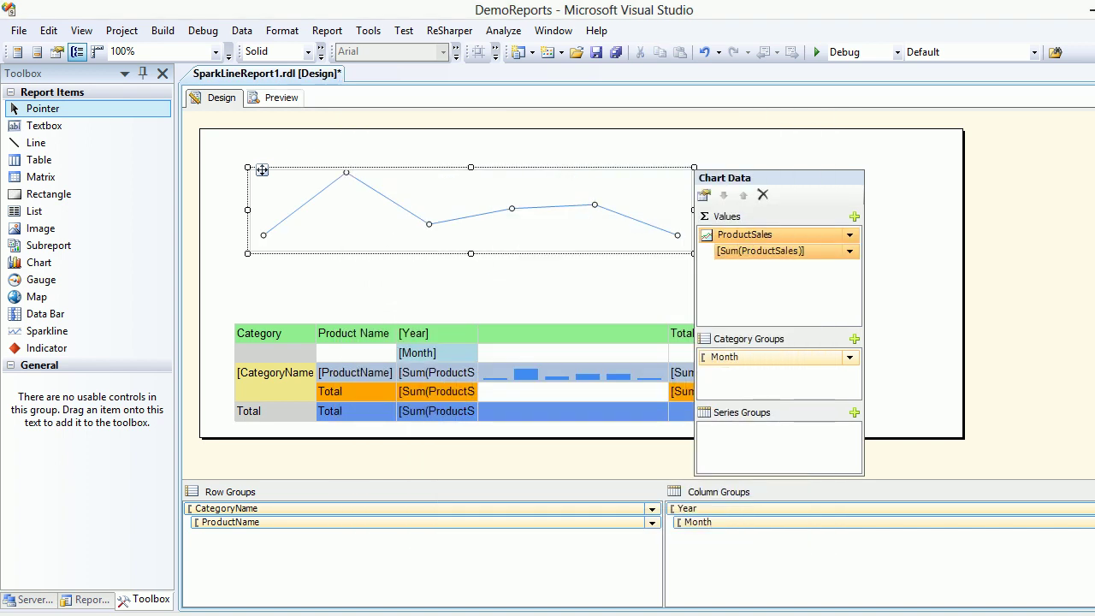
left_click(281, 97)
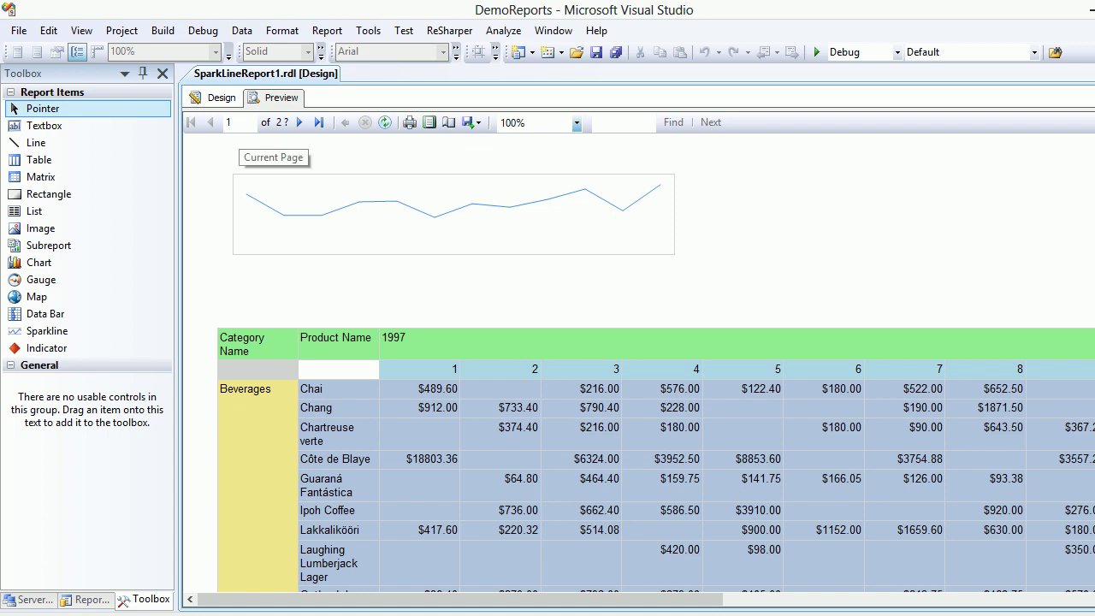
Change the standalone sparkline back to the basic Column type.
left_click(213, 98)
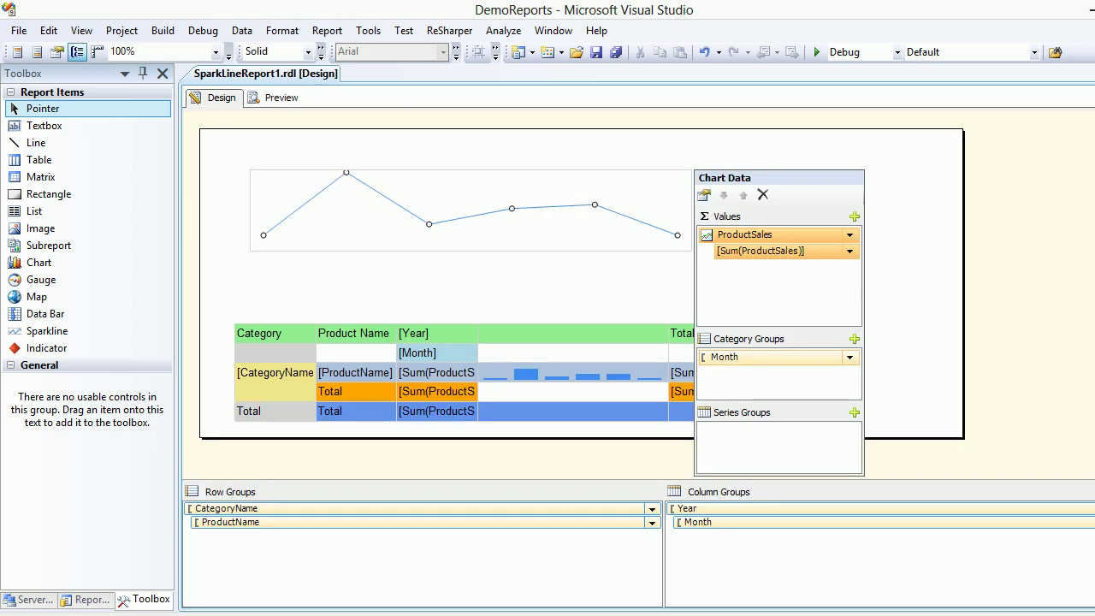
right_click(343, 180)
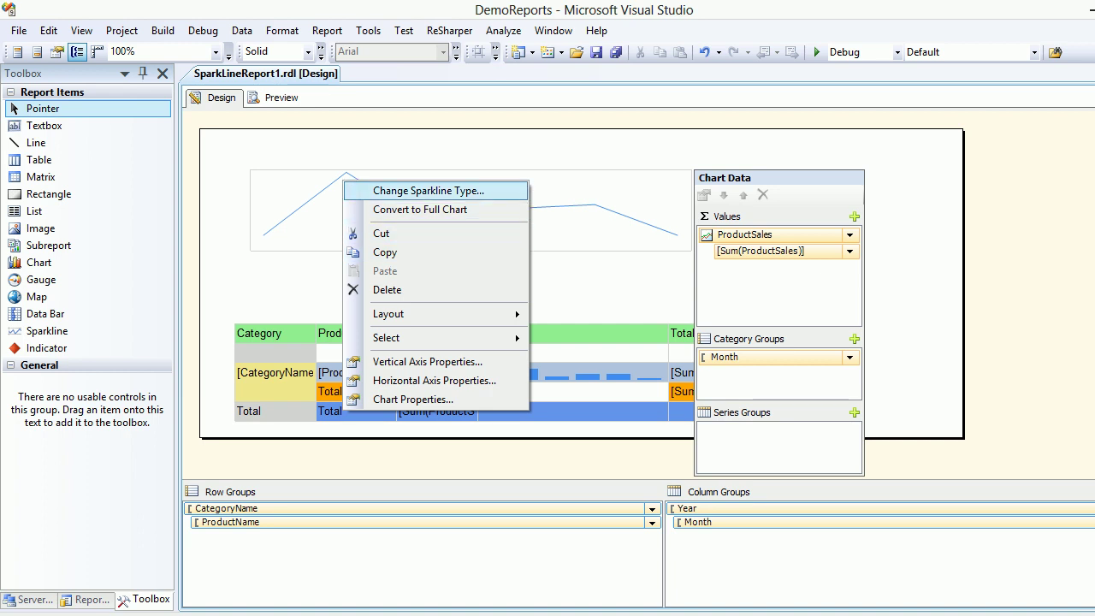
left_click(346, 189)
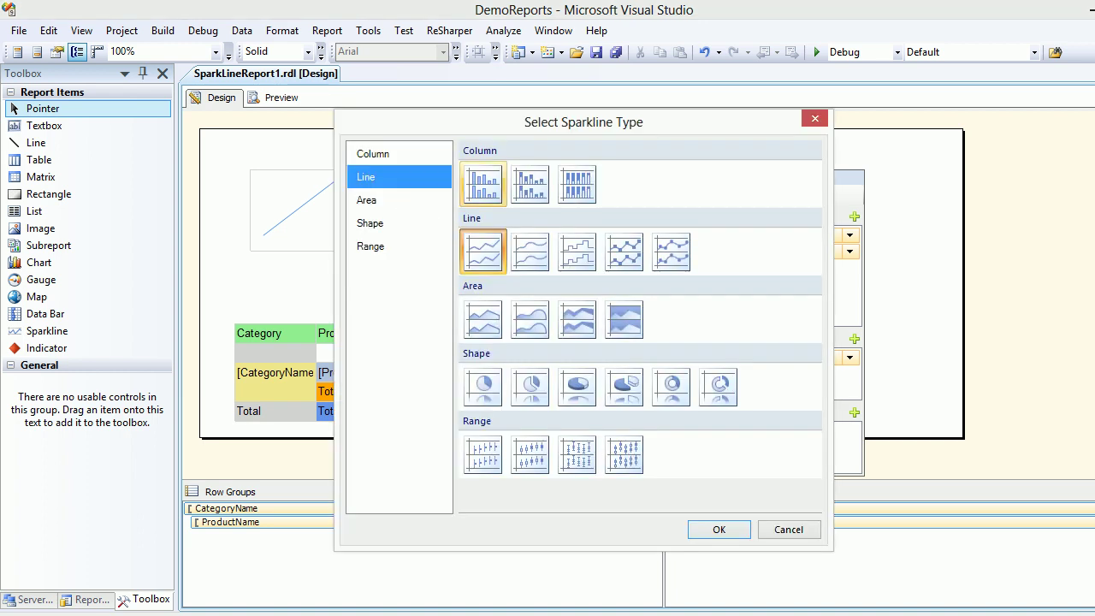
left_click(483, 184)
key("Return")
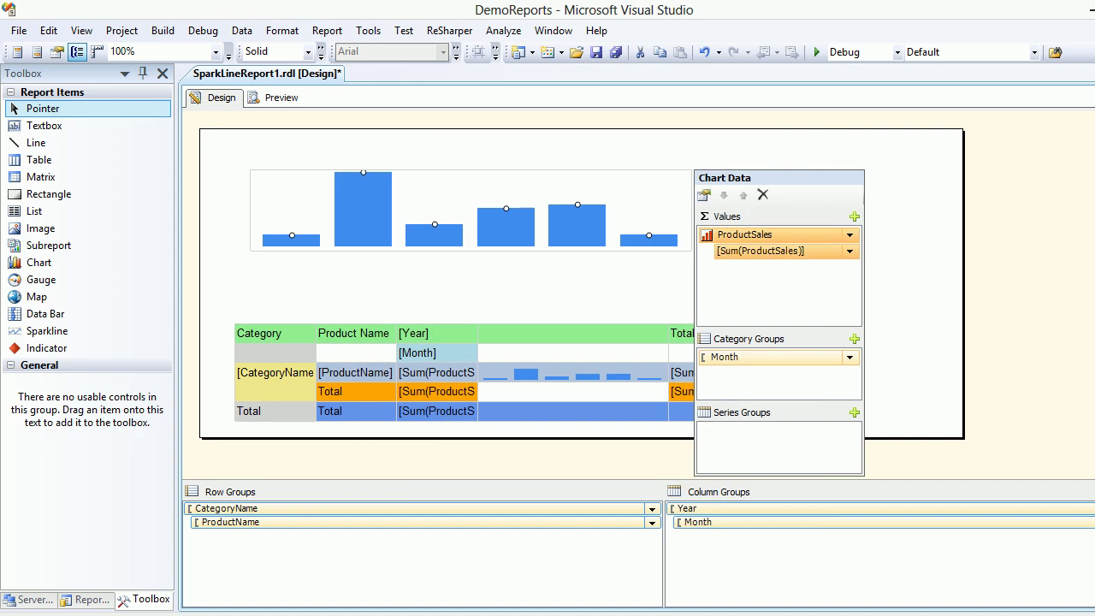
Show data labels on the sparkline columns and preview the labelled report.
right_click(373, 199)
left_click(464, 295)
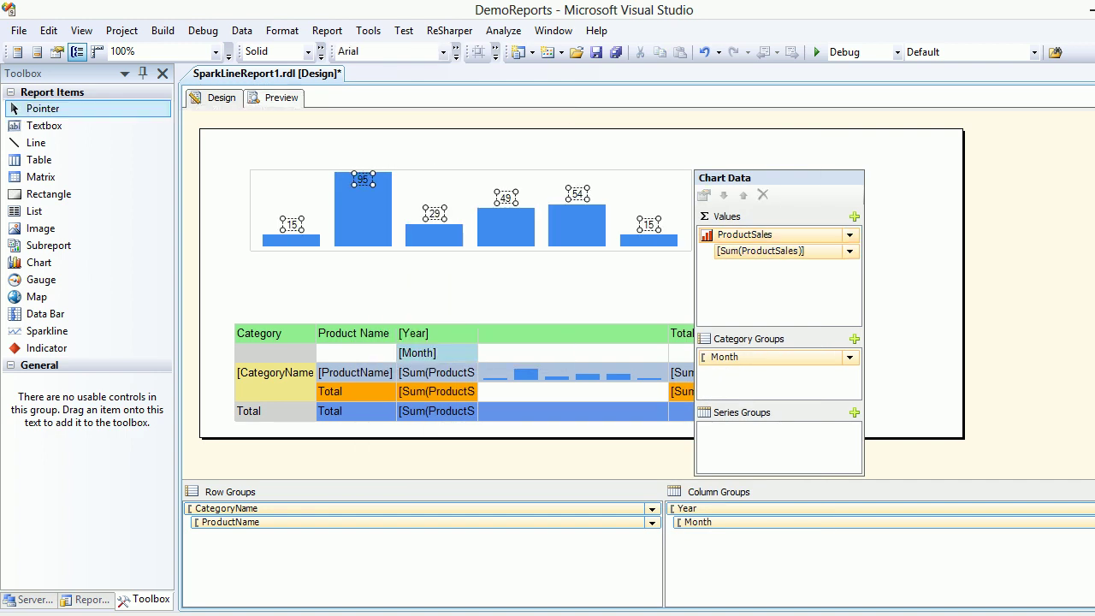
left_click(275, 97)
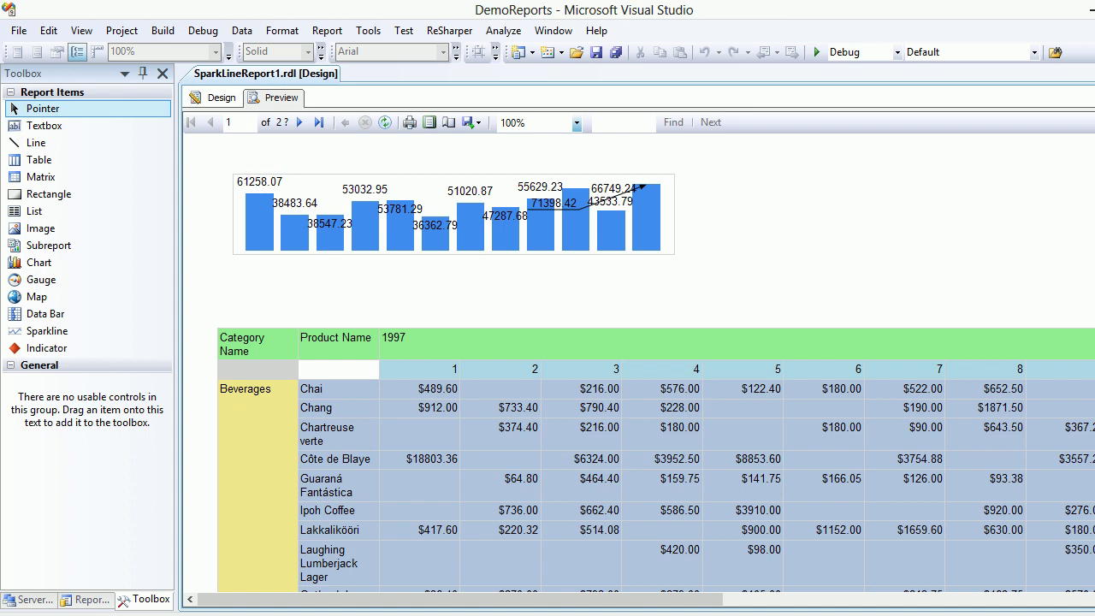
Format the sparkline's data labels as Number with 2 decimal places in Series Label Properties.
left_click(216, 97)
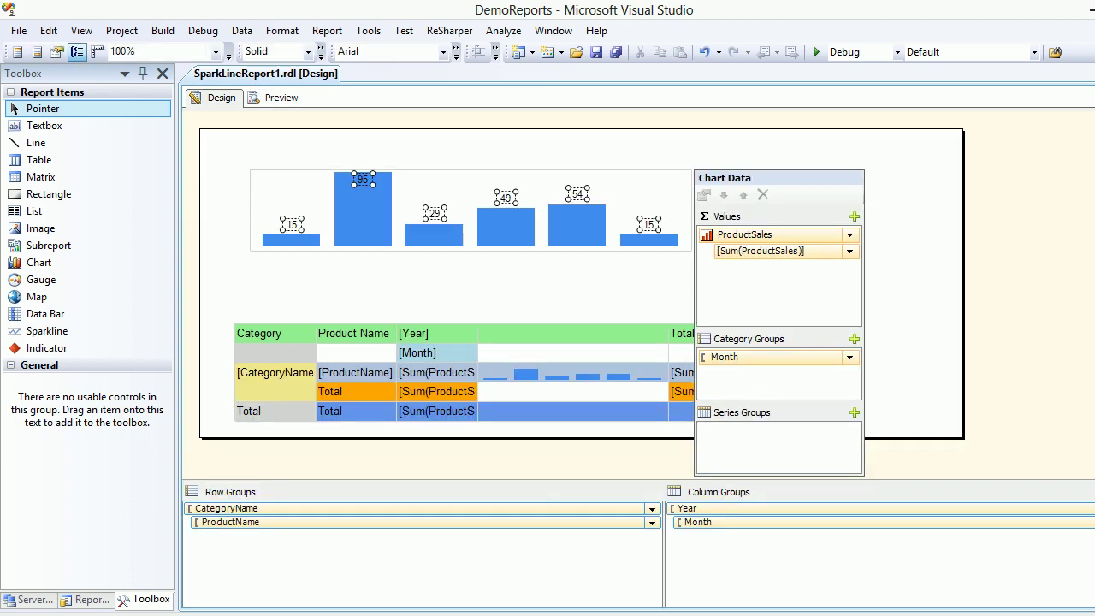
right_click(363, 180)
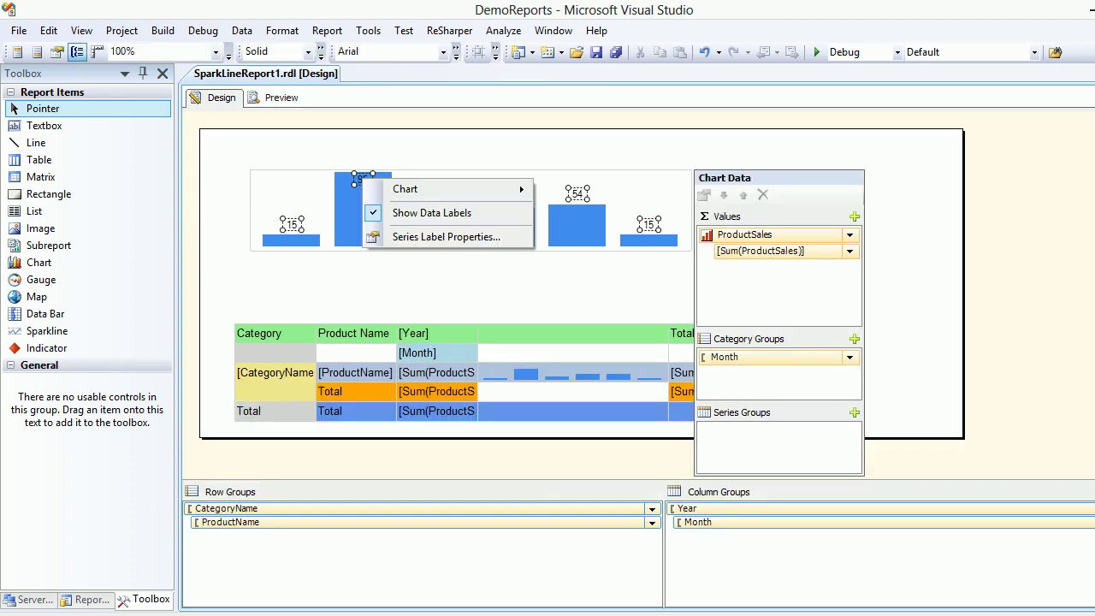
left_click(445, 237)
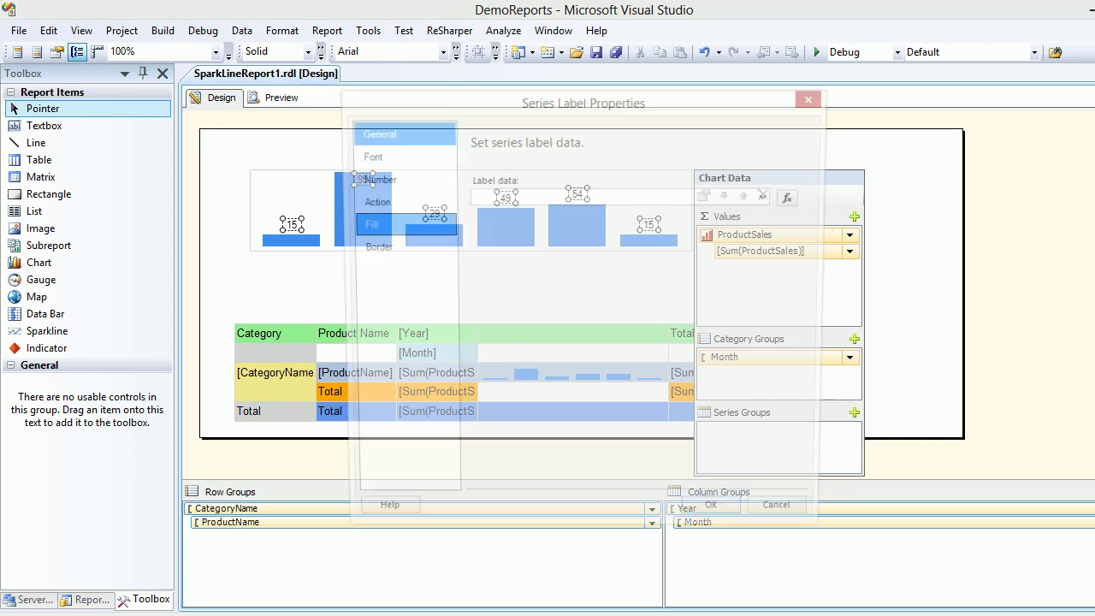
left_click(373, 178)
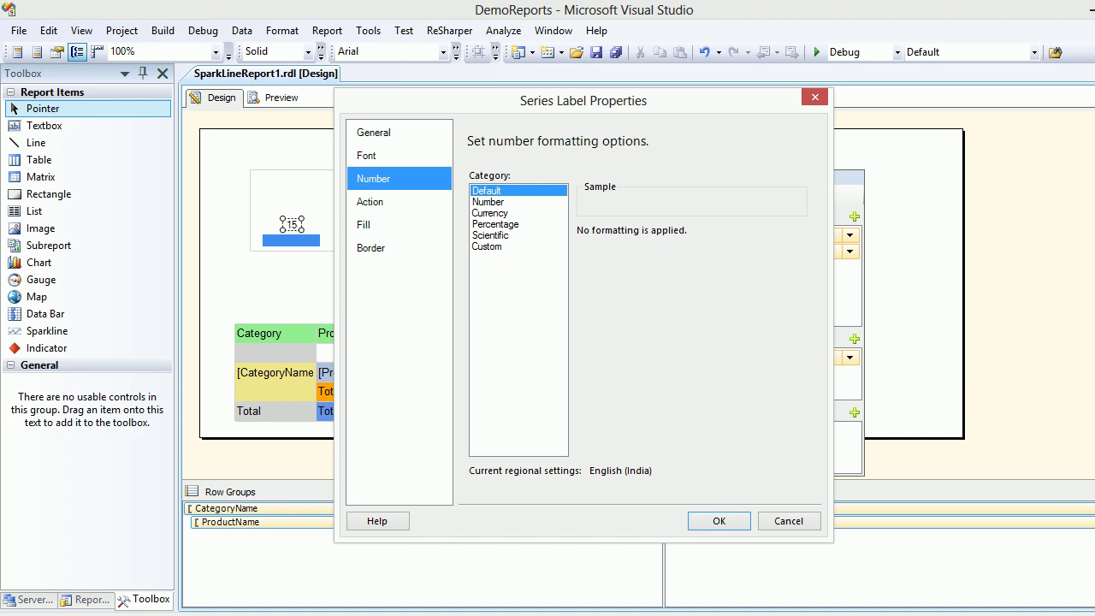
left_click(487, 201)
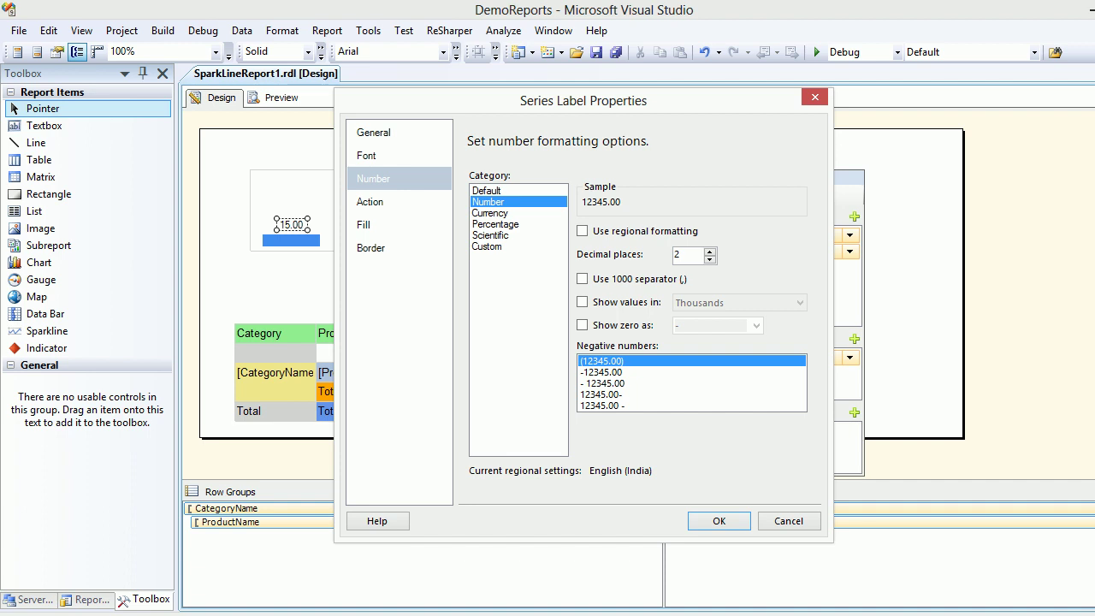
left_click(719, 521)
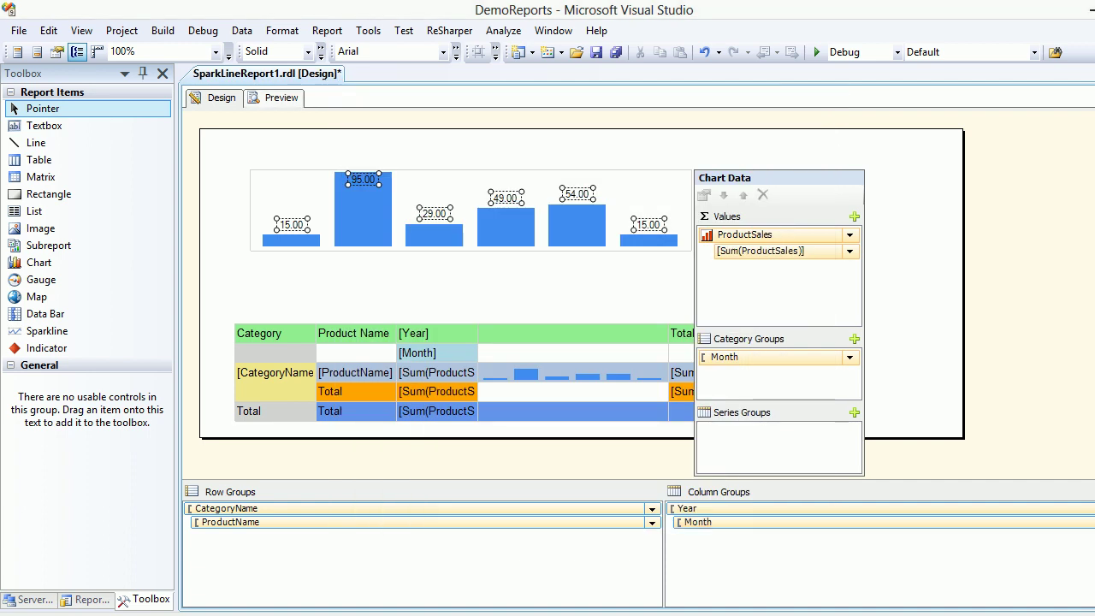
Preview the report and scroll down to the 1997 product sales matrix.
left_click(276, 97)
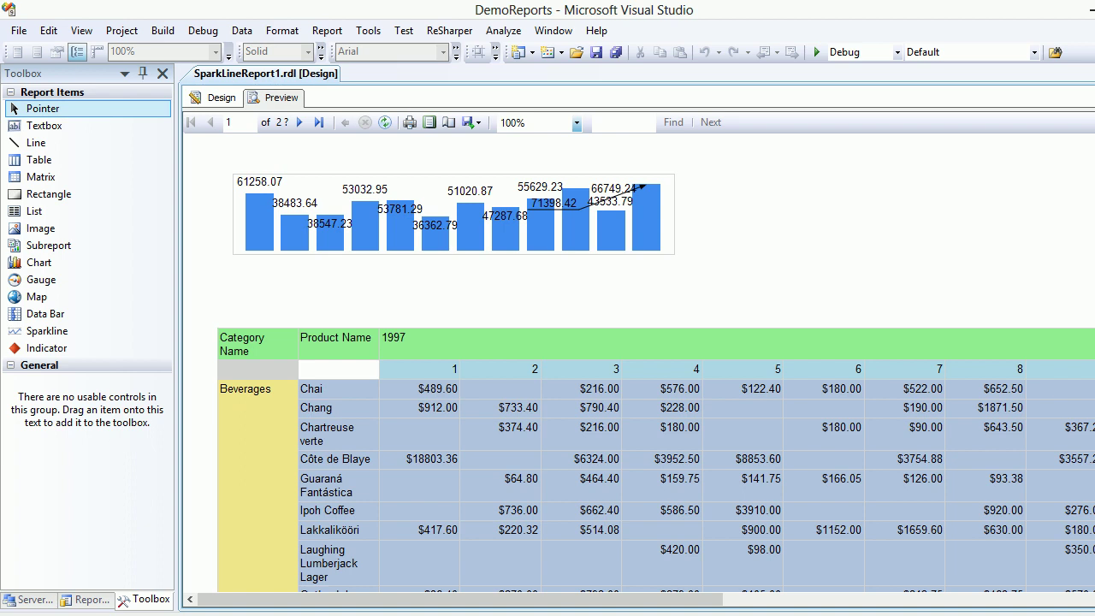
scroll(638, 362, "down", 4)
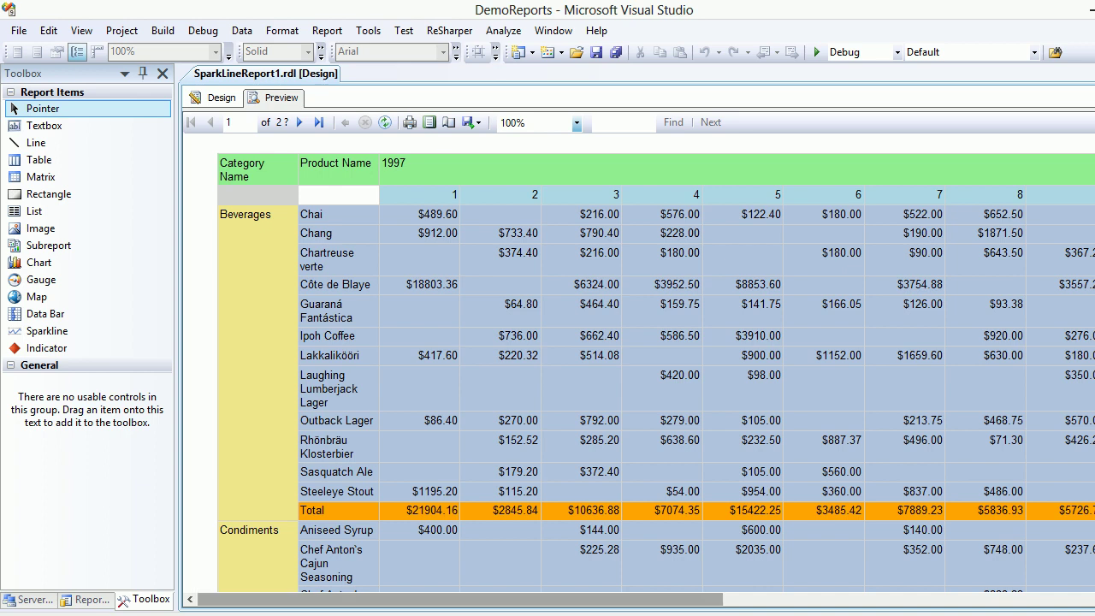
Scroll the report preview right to reveal months 5–12, the sparklines and the 1997 Total column.
left_click_drag(460, 599, 786, 598)
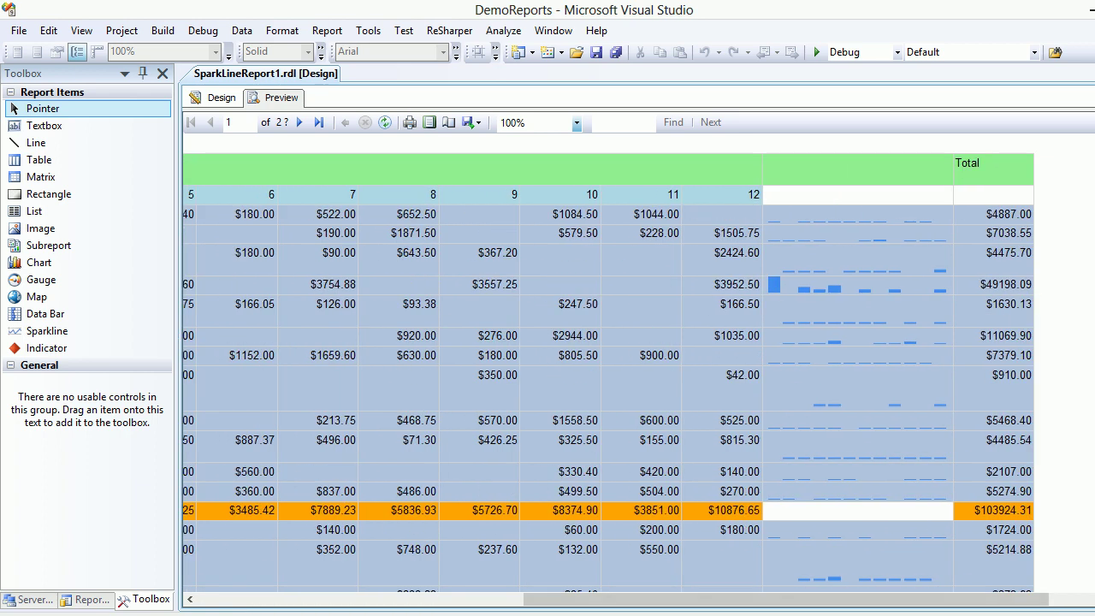